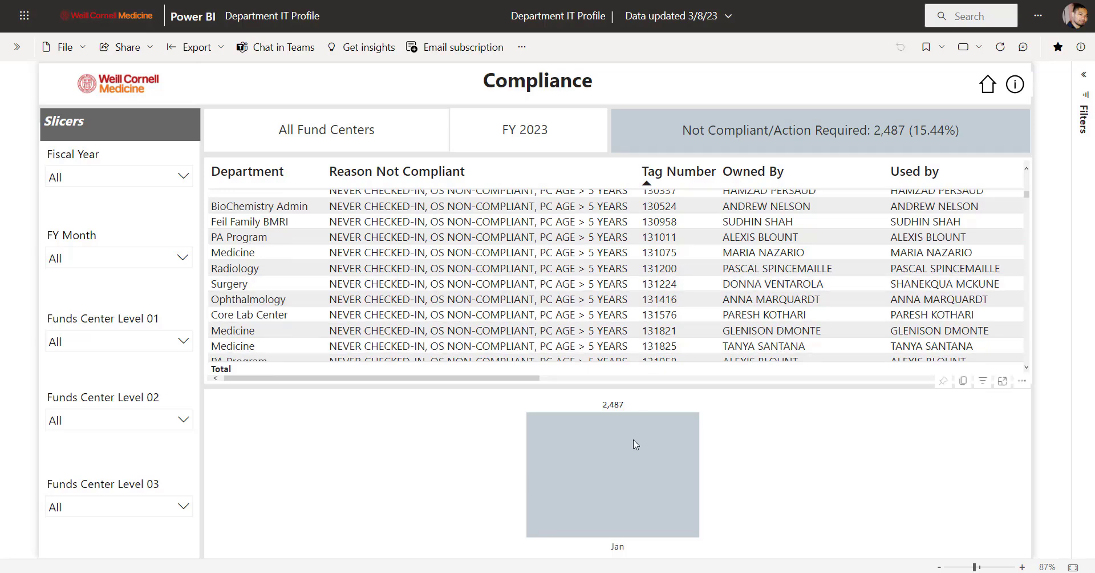
Open the Department IT Profile app from the list of organizational apps and hide its page navigation pane.
mouse_move(636, 444)
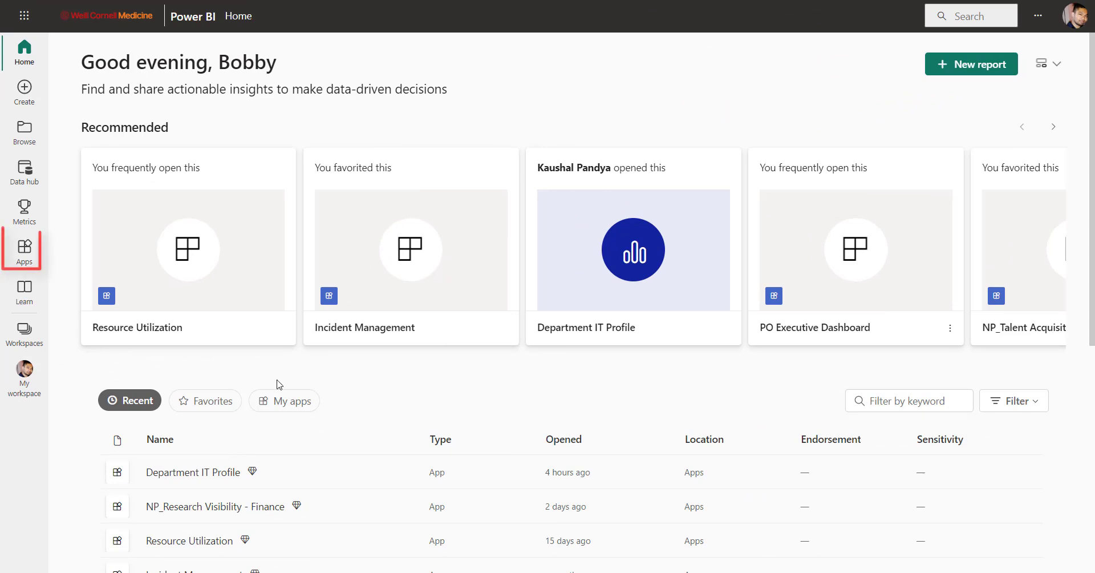
left_click(25, 251)
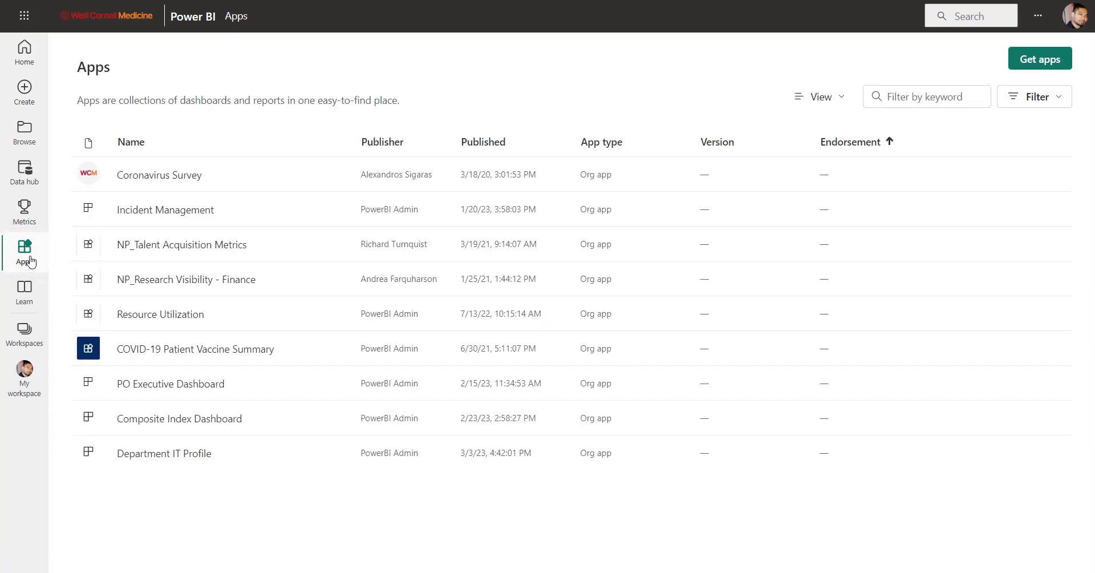
left_click(175, 453)
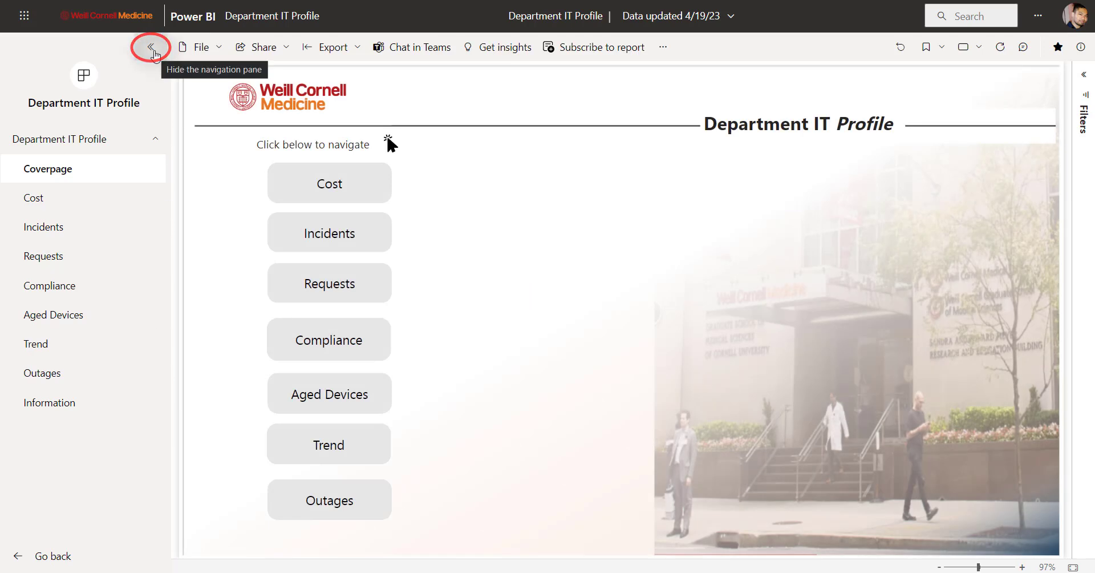
left_click(151, 47)
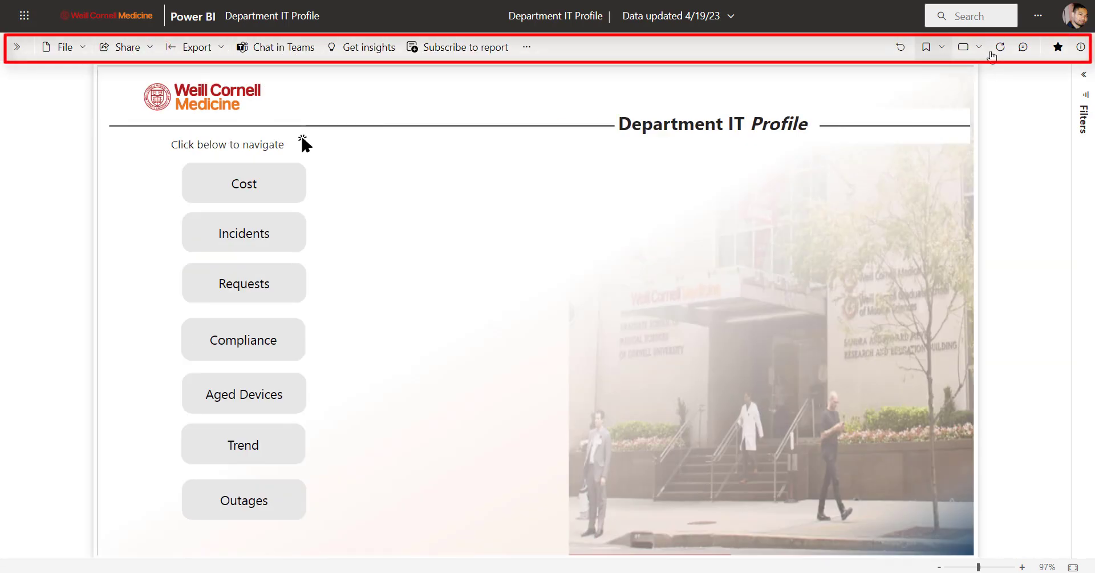
left_click(83, 50)
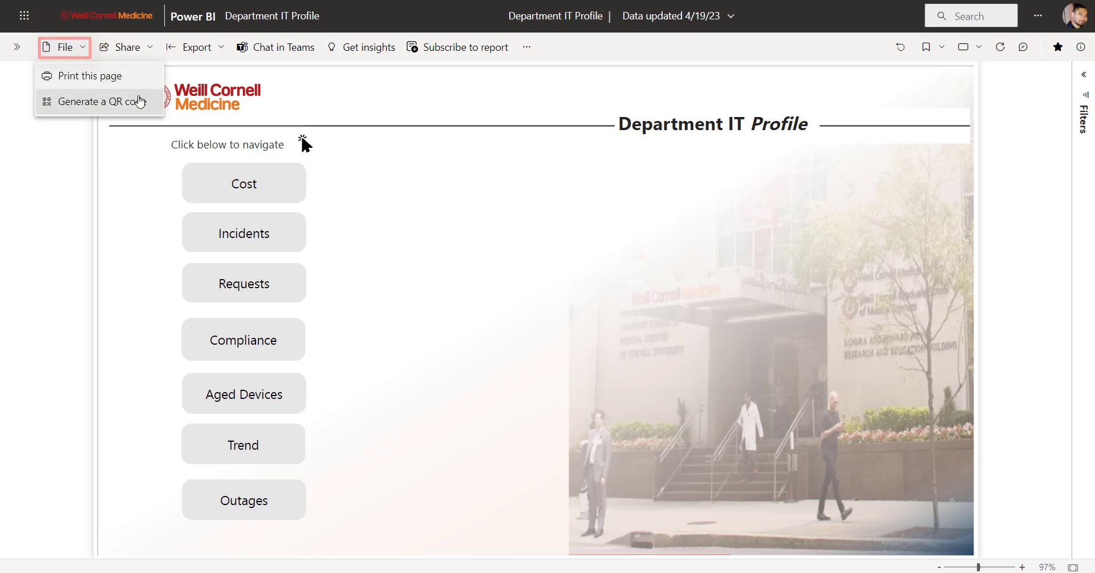
left_click(147, 46)
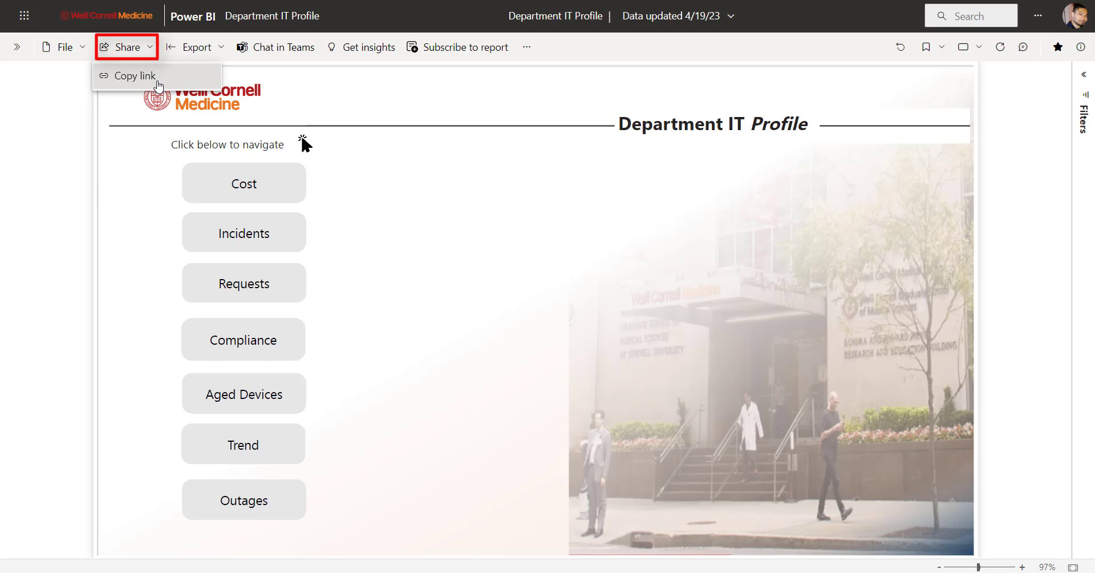
left_click(222, 52)
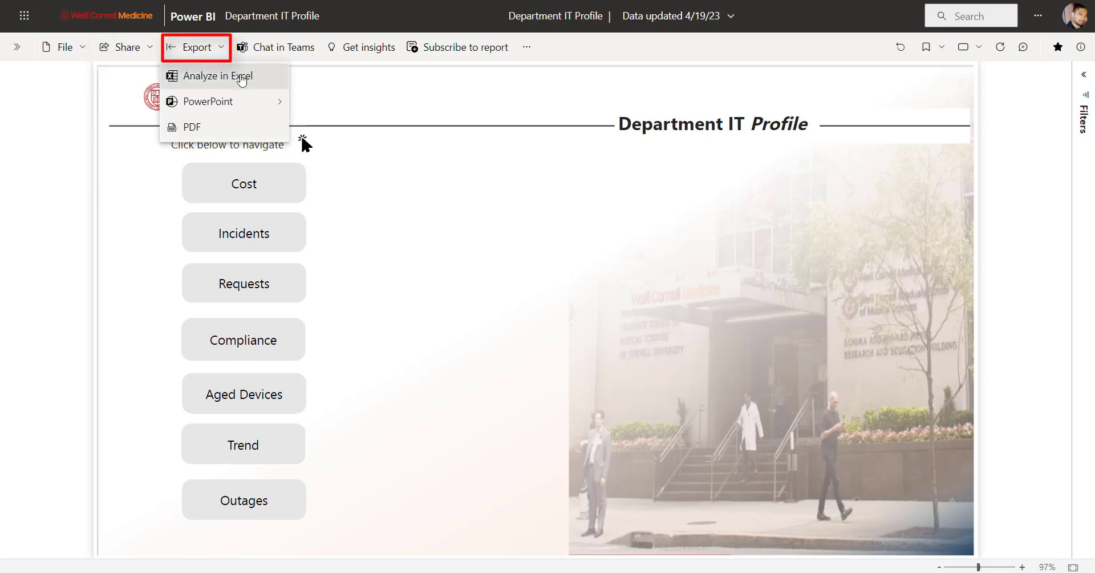
mouse_move(256, 102)
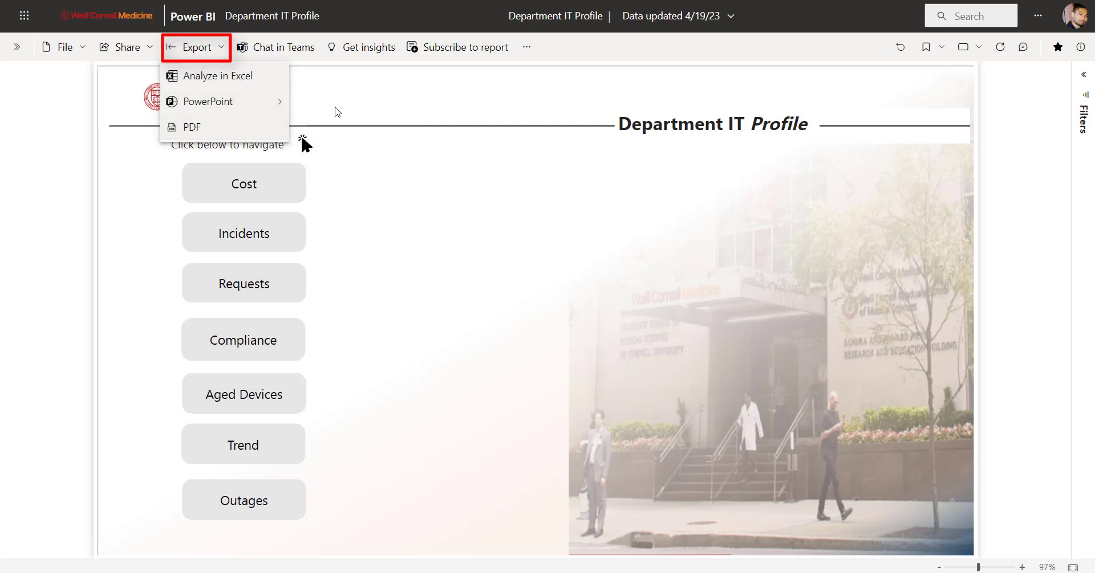
left_click(337, 110)
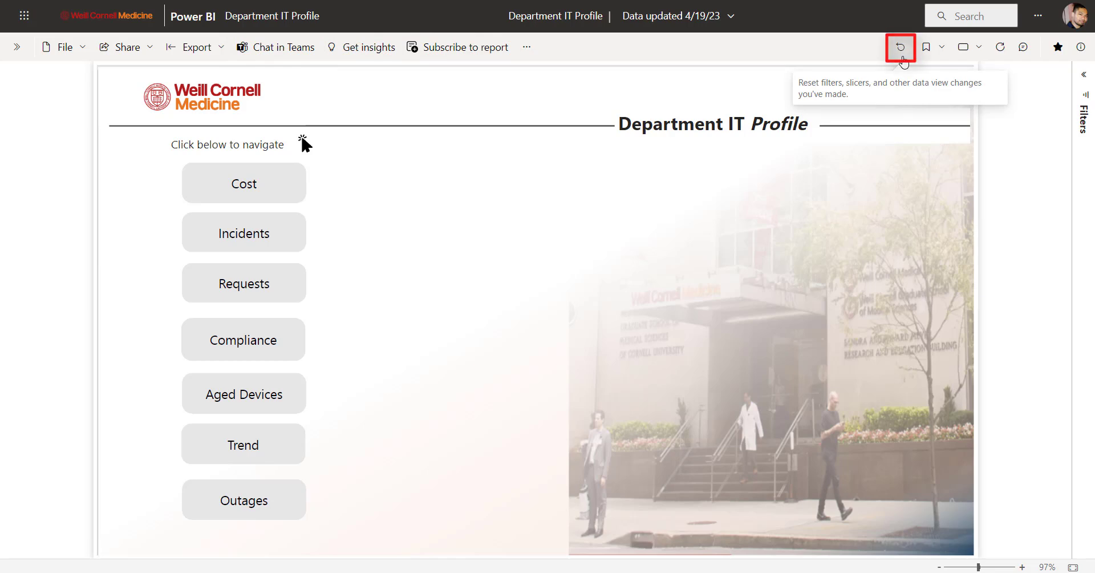
Reset the report's filters, slicers and other data view changes to default.
left_click(901, 49)
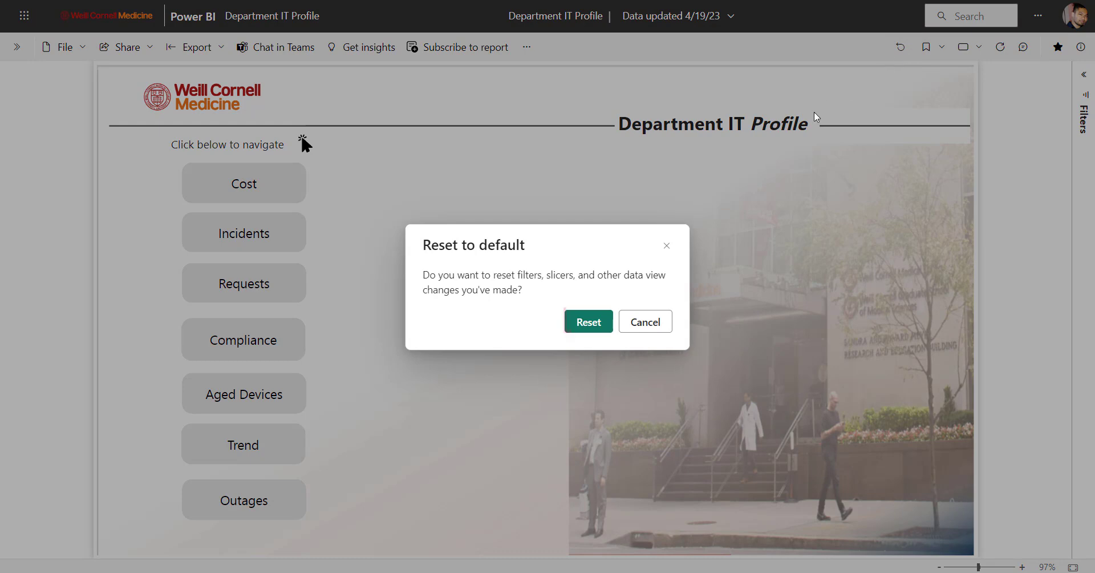
left_click(586, 327)
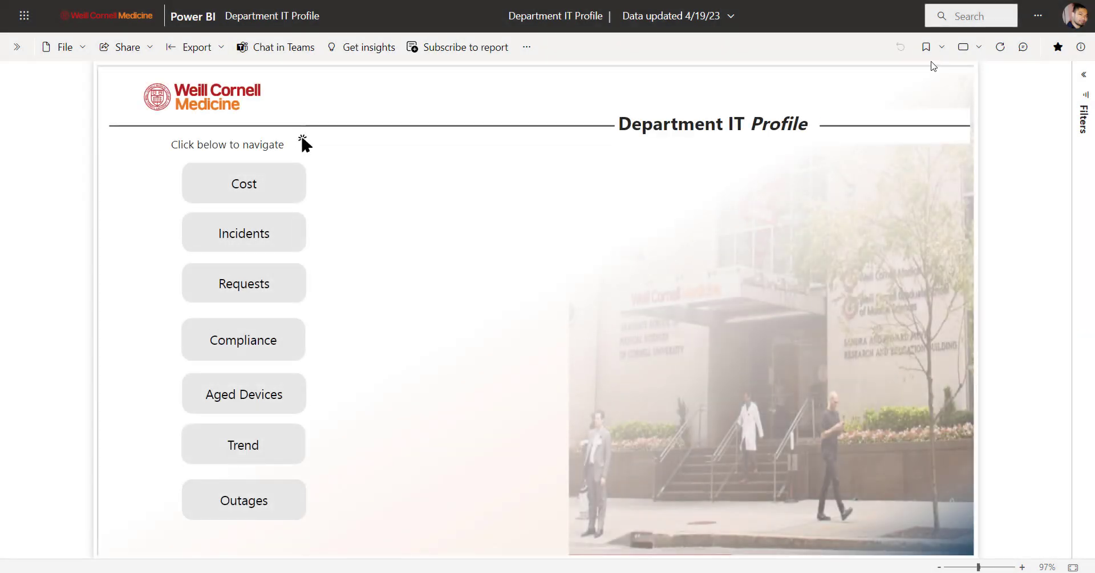
Try the High-contrast #1 colors on the report, and set the high-contrast colors back to None.
left_click(940, 48)
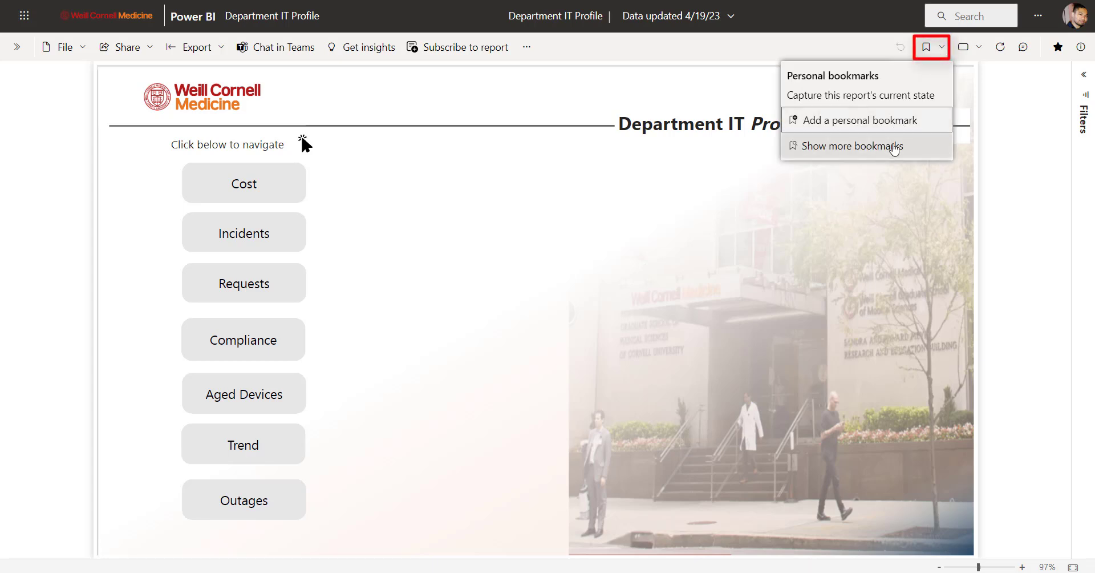
left_click(980, 48)
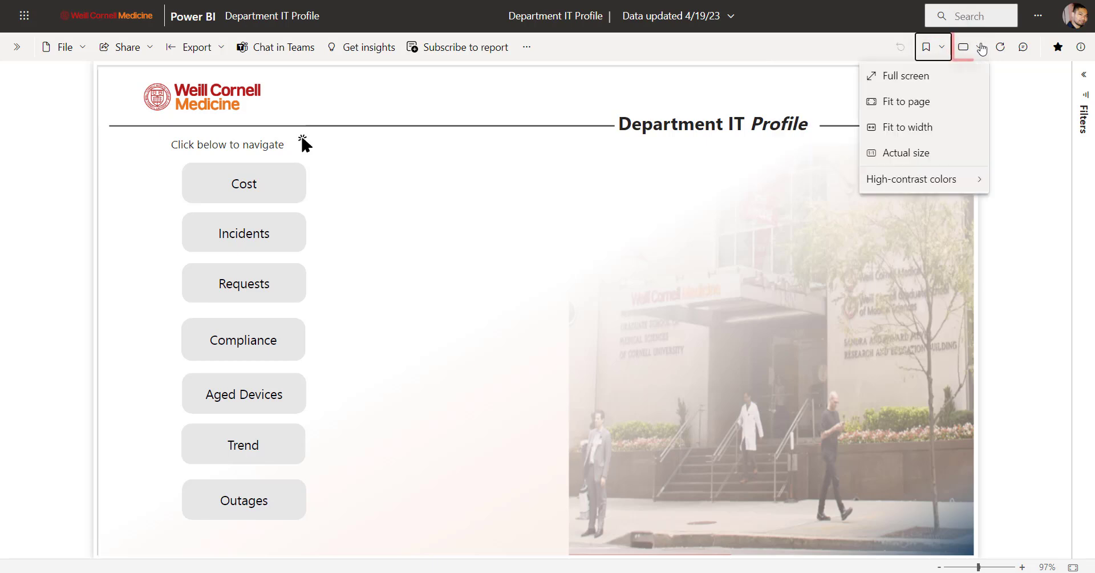
mouse_move(907, 184)
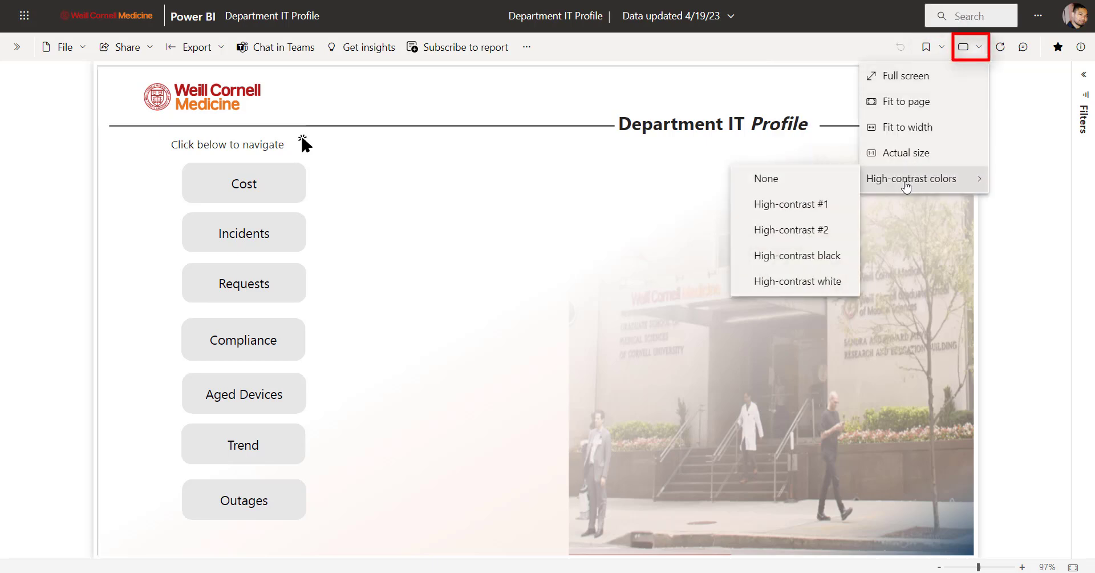
left_click(825, 208)
left_click(976, 48)
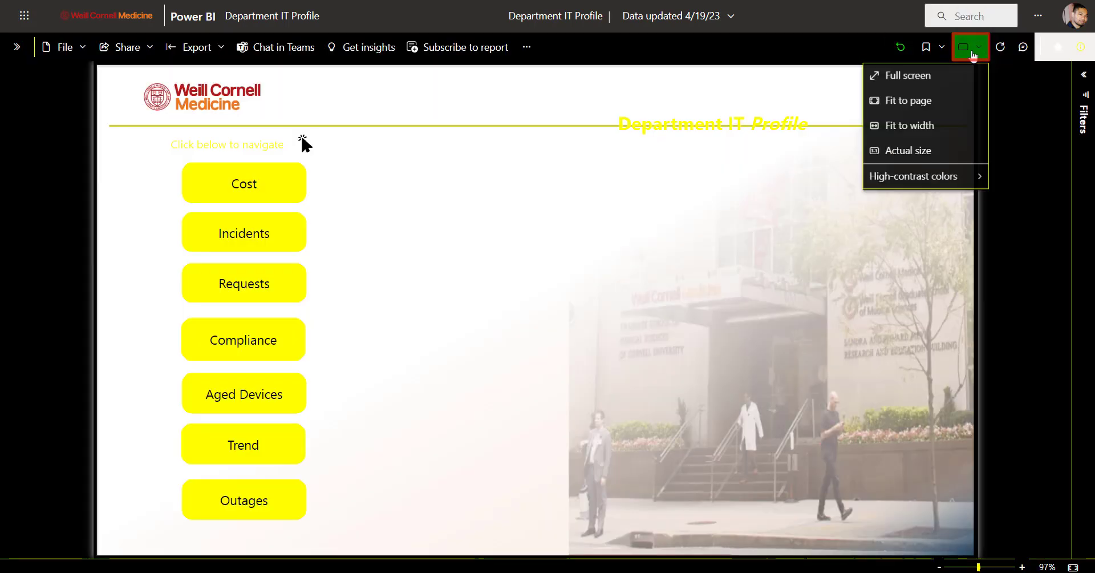
left_click(843, 179)
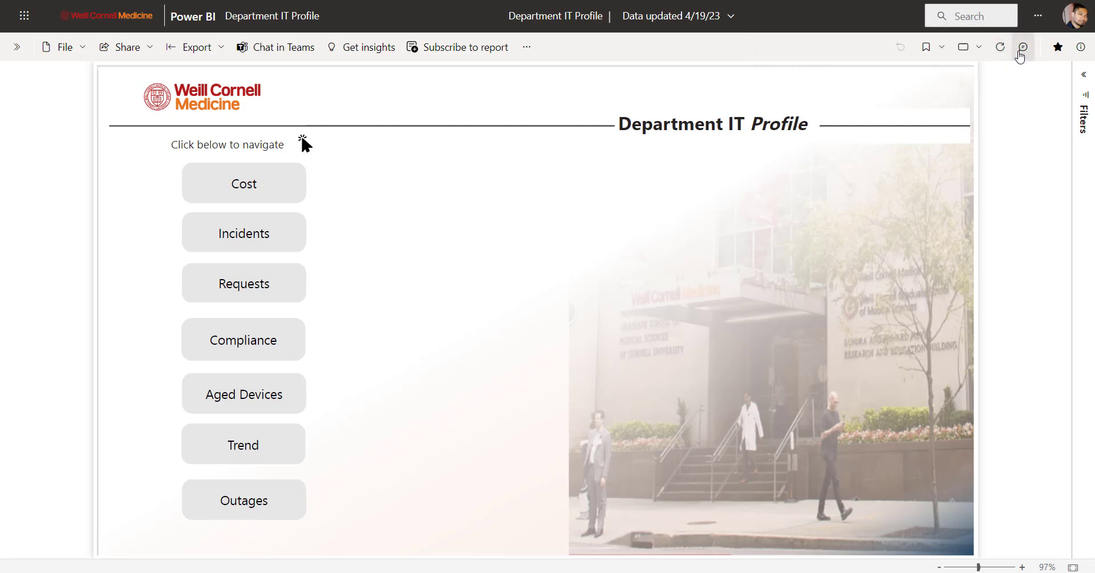
Draft the report comment "This dashboard rocks!" and close the comments without posting it.
left_click(1019, 51)
left_click(963, 182)
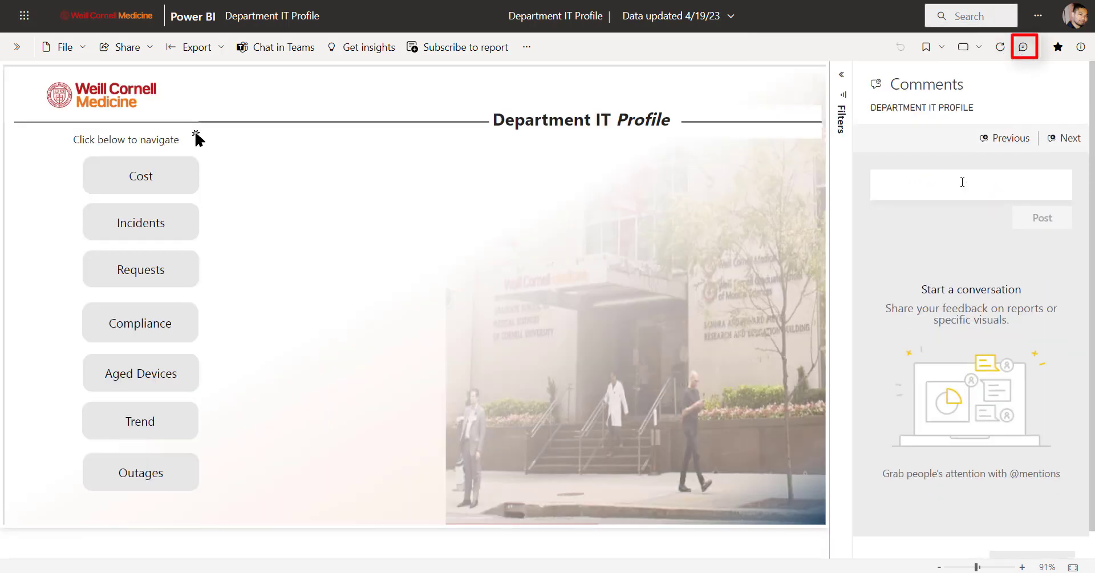
scroll(963, 182, "down", 1)
type("This dashboard rocks!")
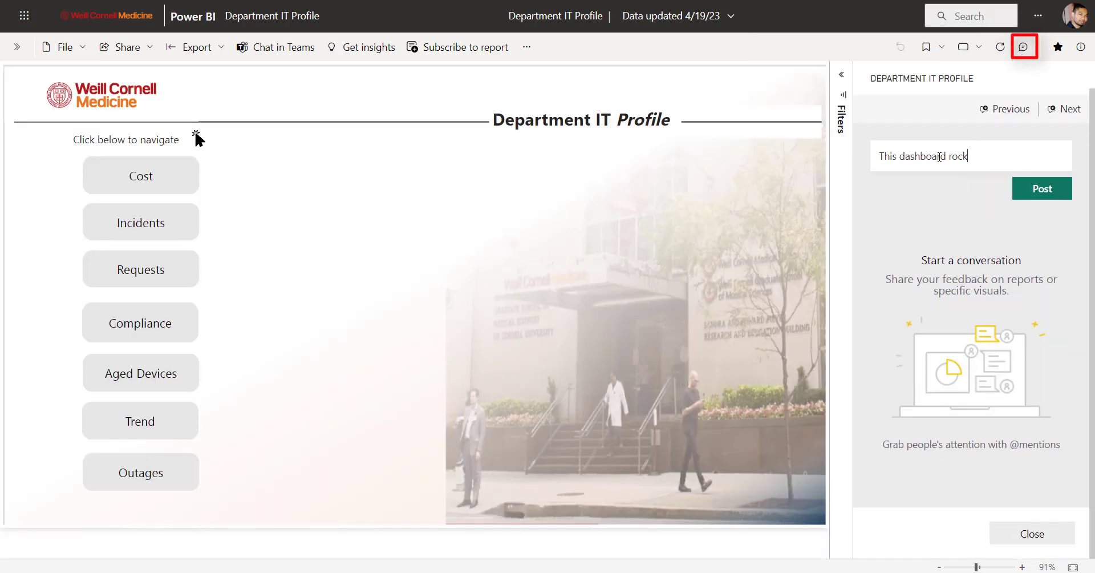
left_click(1027, 533)
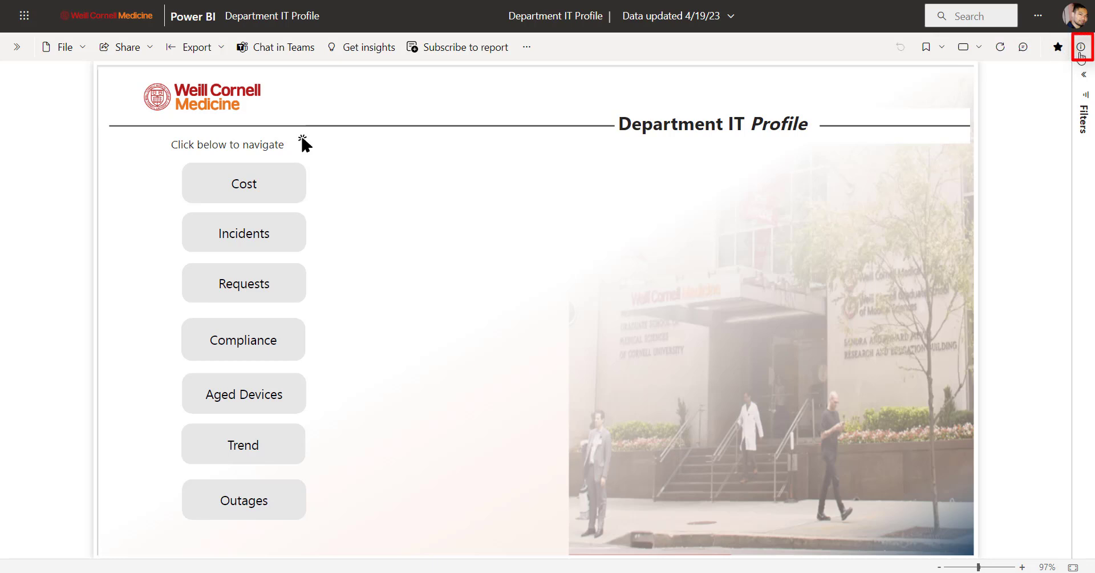
View the app info with the name, owner and description of Department IT Profile, and close it.
left_click(1081, 48)
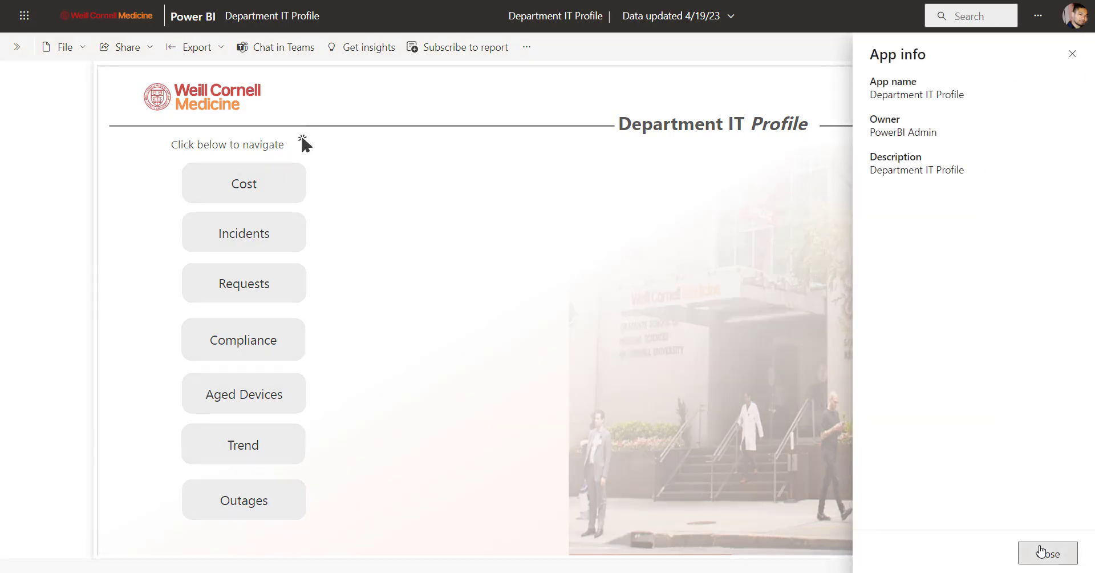
left_click(1048, 552)
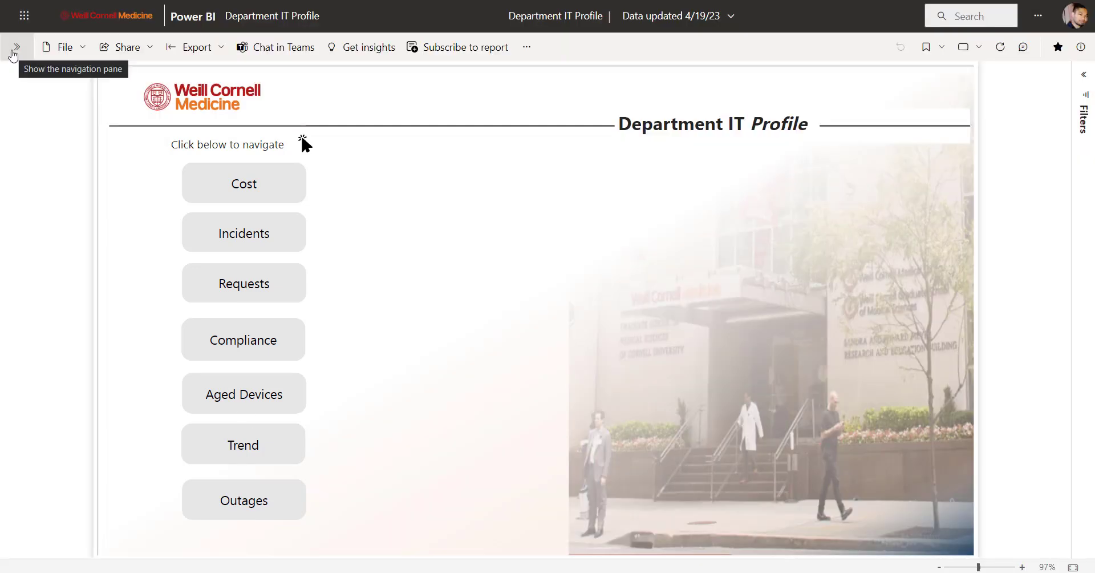
Go to the Cost page of the report using the navigation pane, and hide the pane again.
left_click(15, 48)
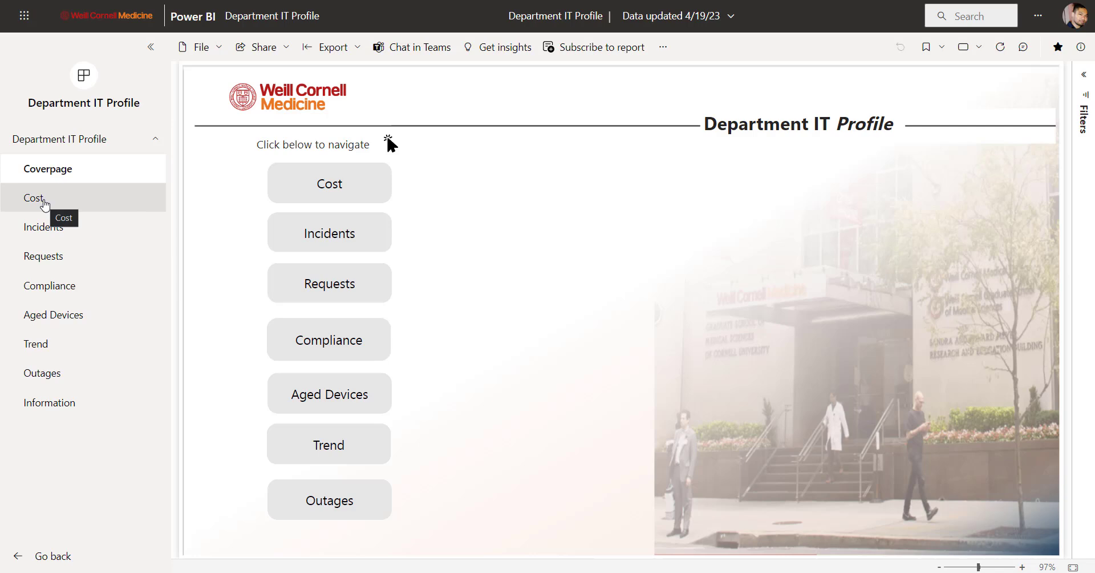
left_click(45, 203)
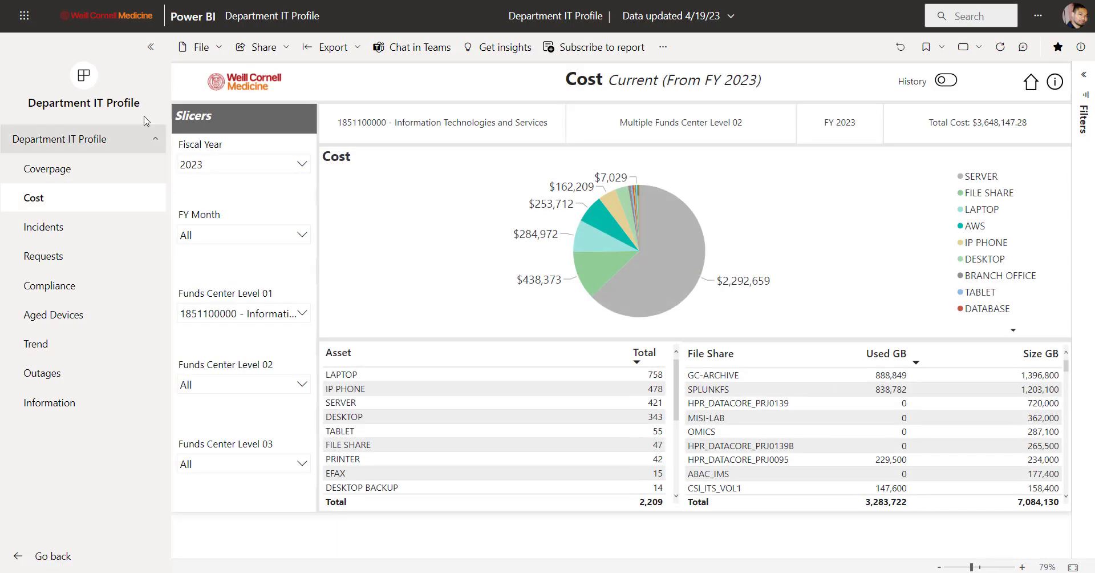
left_click(162, 48)
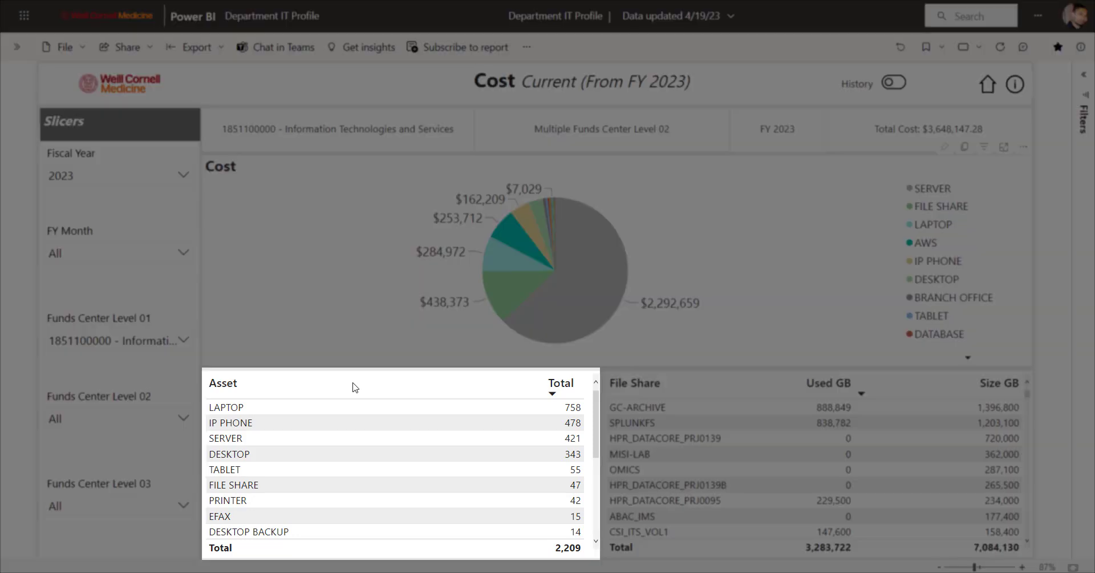
Examine the Asset and File Share tables and the per-category details of the Cost pie chart.
scroll(334, 455, "down", 4)
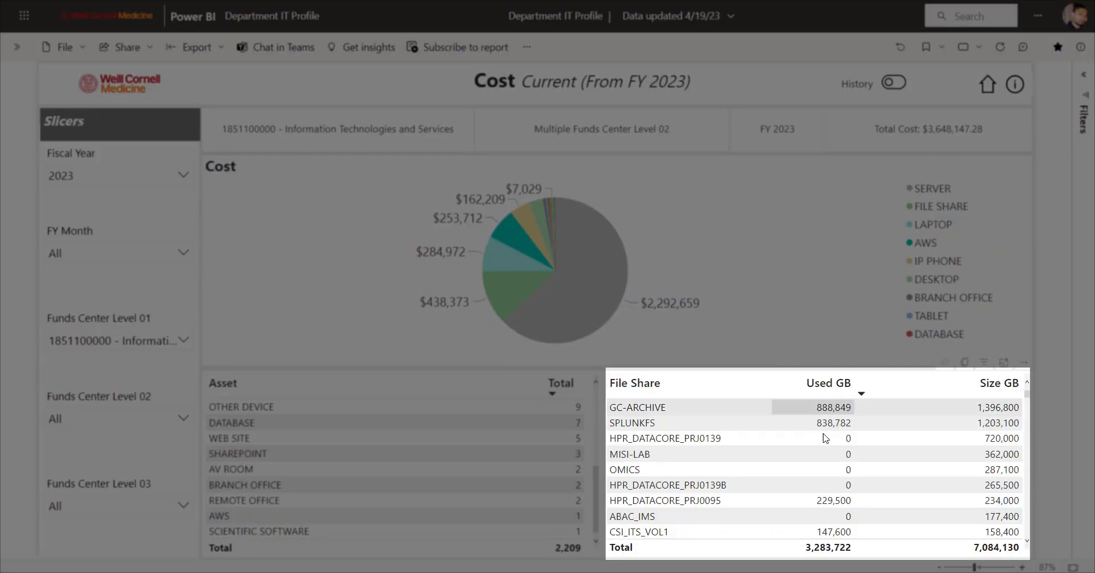
scroll(830, 470, "down", 8)
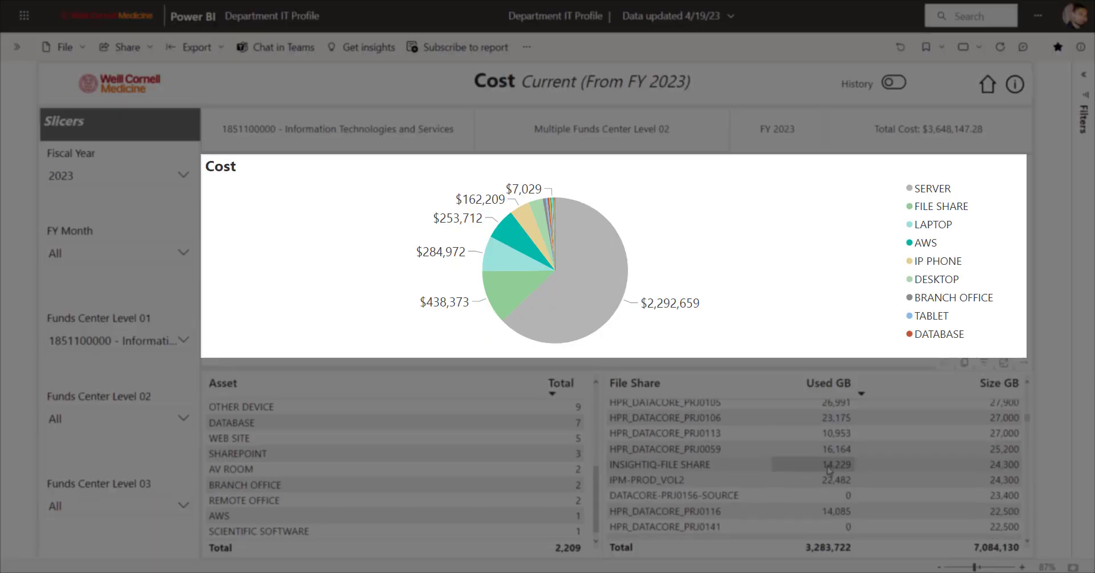
scroll(831, 470, "down", 8)
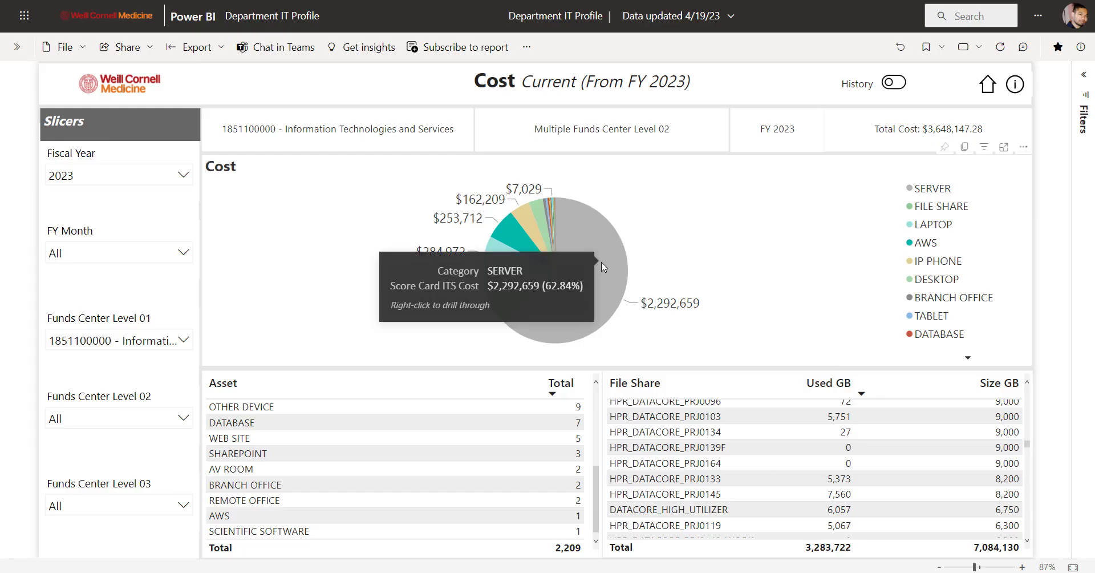
mouse_move(522, 281)
mouse_move(500, 264)
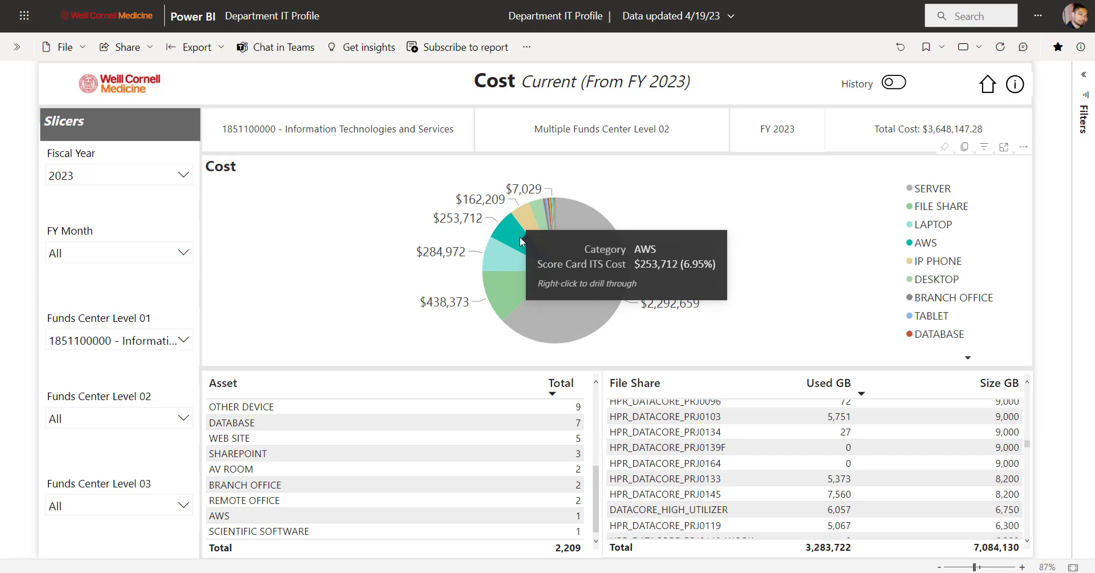
mouse_move(529, 229)
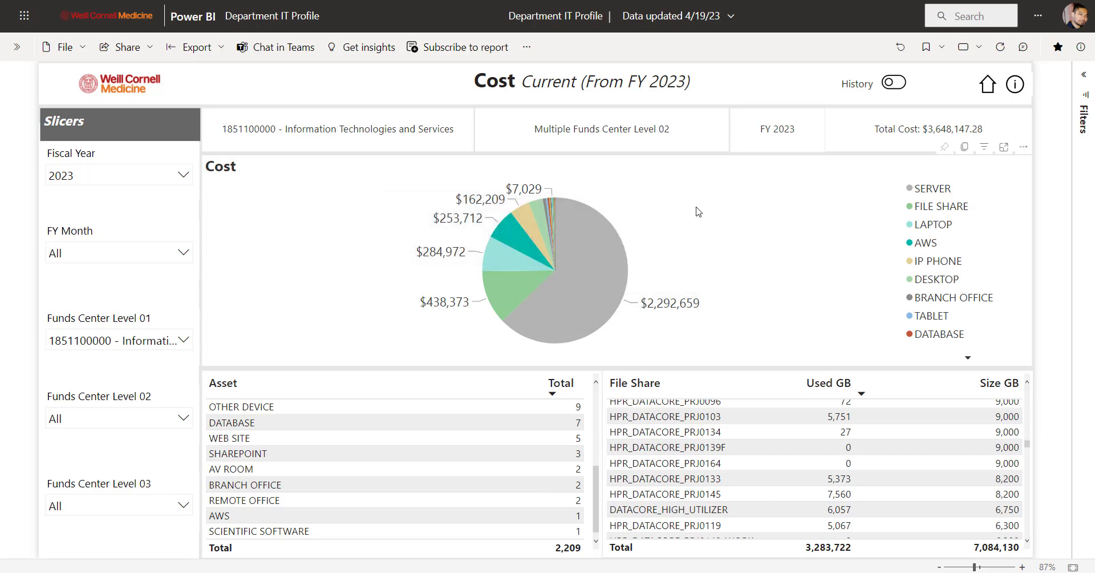
Highlight the LAPTOP, IP PHONE and SERVER categories of the Cost pie chart one after another, and clear the selection.
left_click(933, 226)
left_click(935, 261)
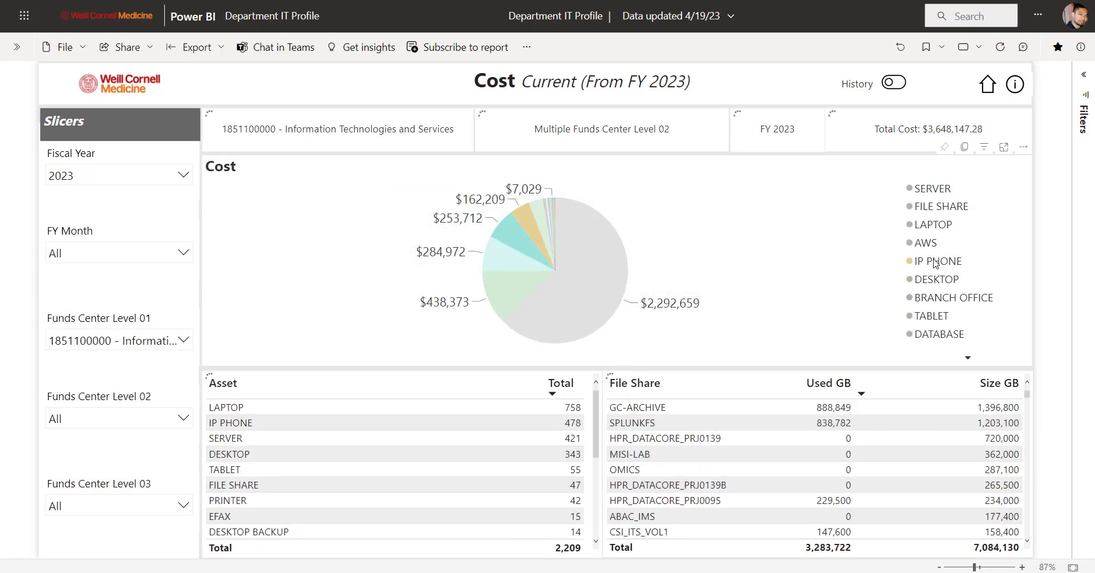
left_click(588, 287)
left_click(502, 262)
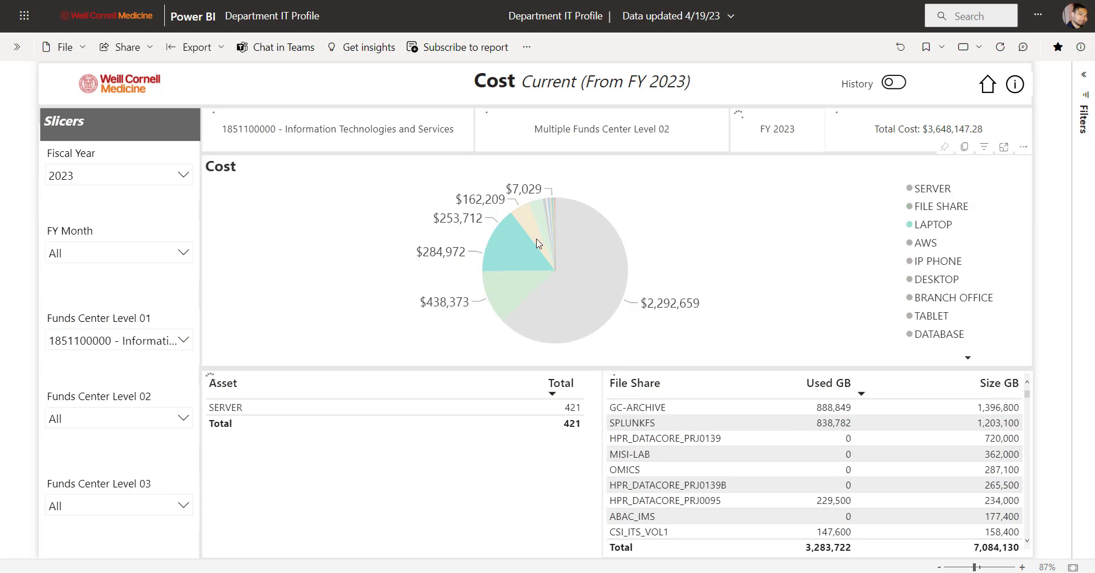
left_click(669, 242)
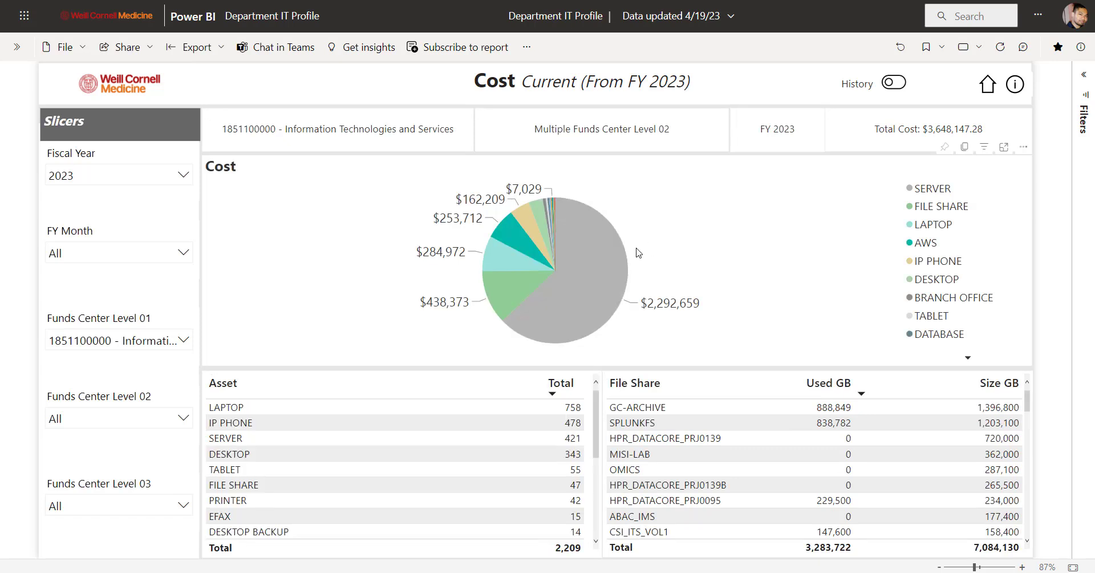
Drill through from the SERVER slice of the Cost pie chart to Cost Detail.
right_click(587, 272)
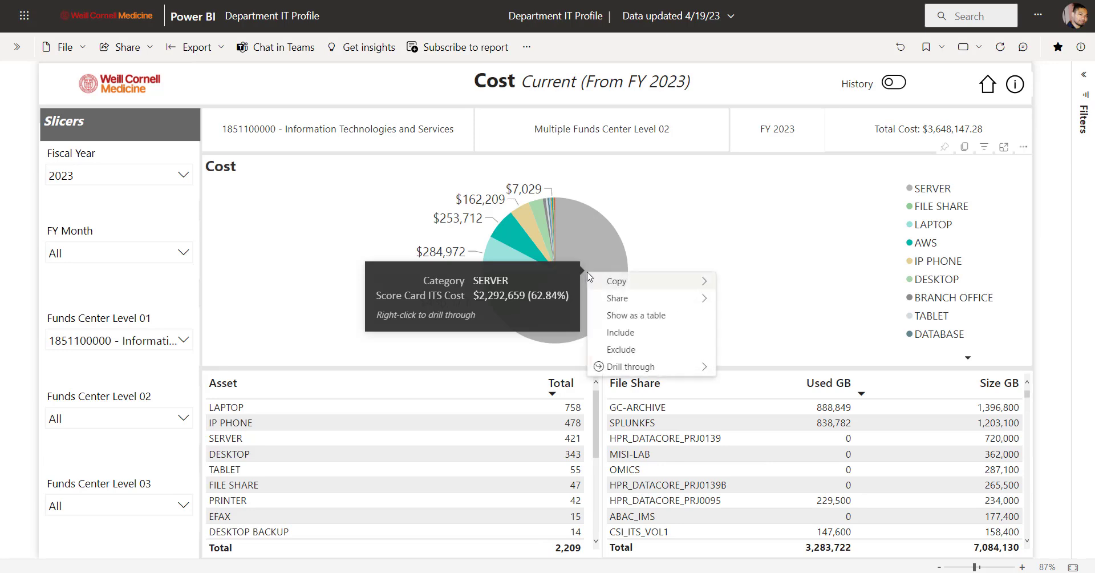
mouse_move(696, 368)
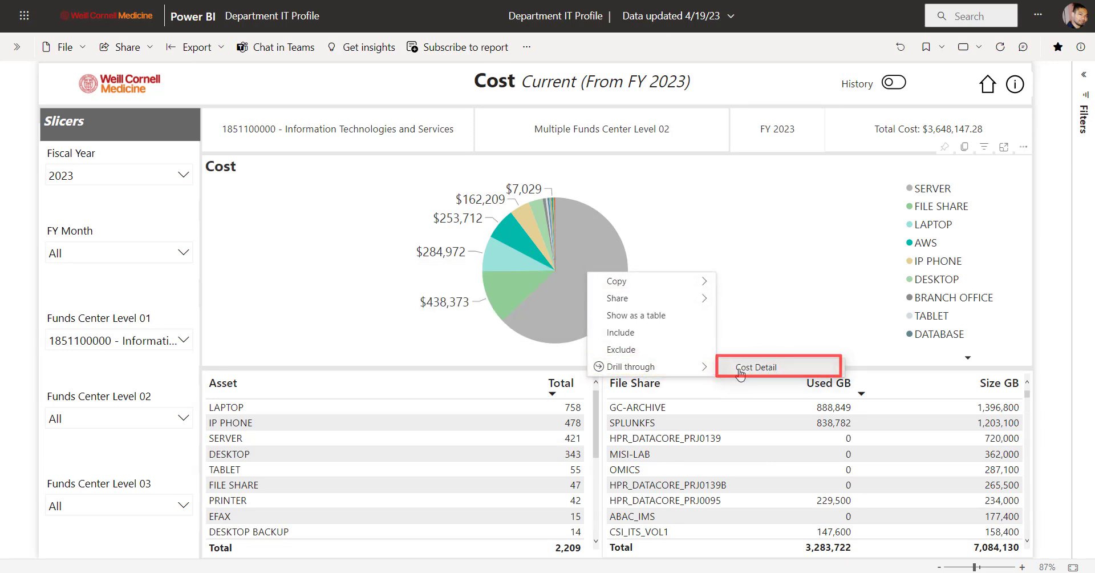
left_click(740, 372)
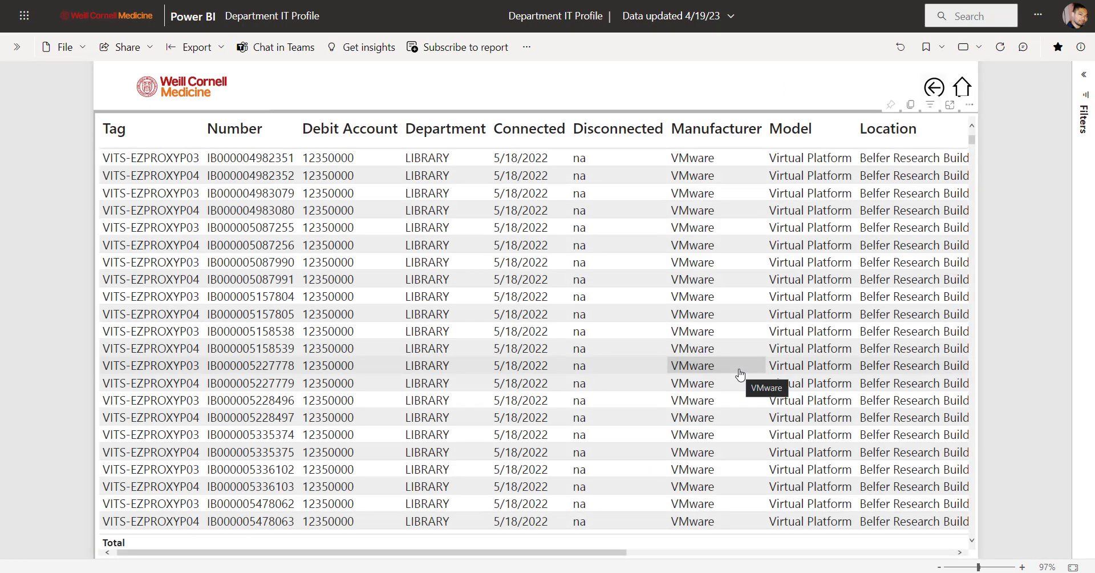
Examine the remaining columns of the cost detail table up to Cost, and return to the Cost page.
left_click_drag(334, 556, 714, 528)
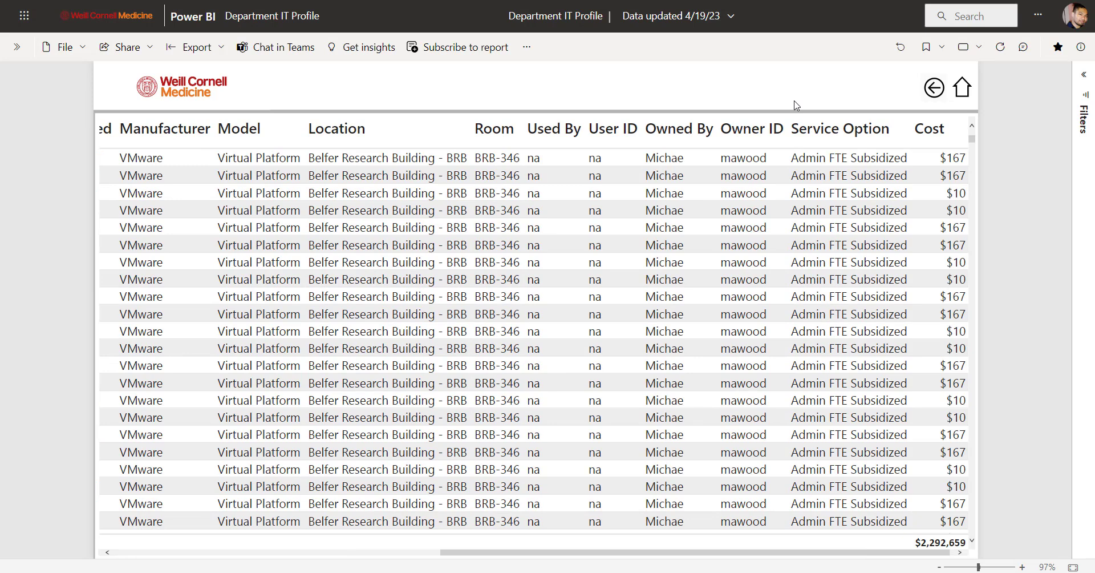
left_click(933, 89)
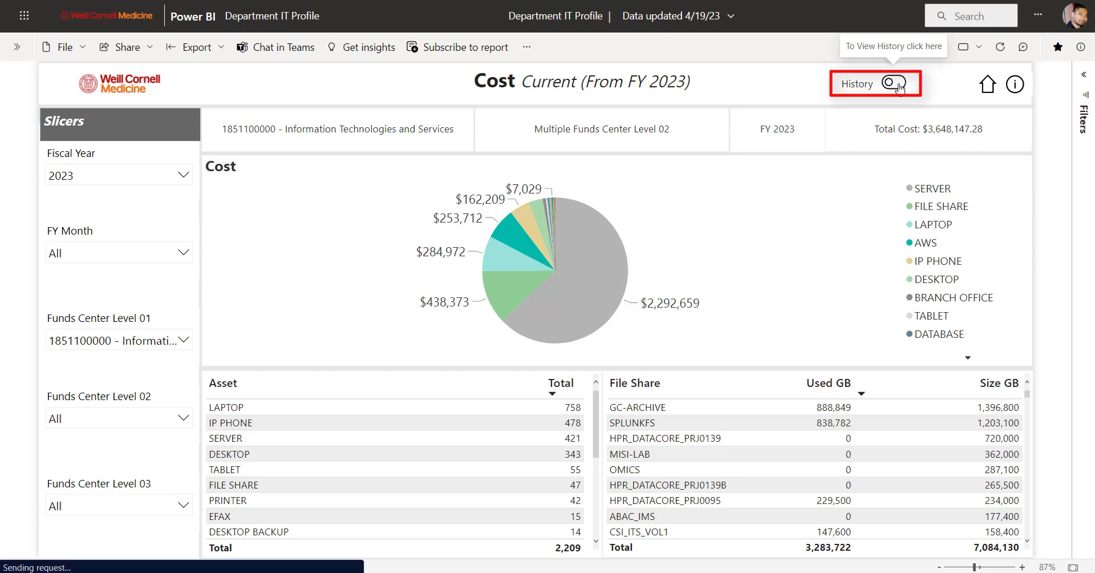
Look through the Cost History view's Asset and File Share tables and its SERVER slice, and return to the Current view.
left_click(897, 84)
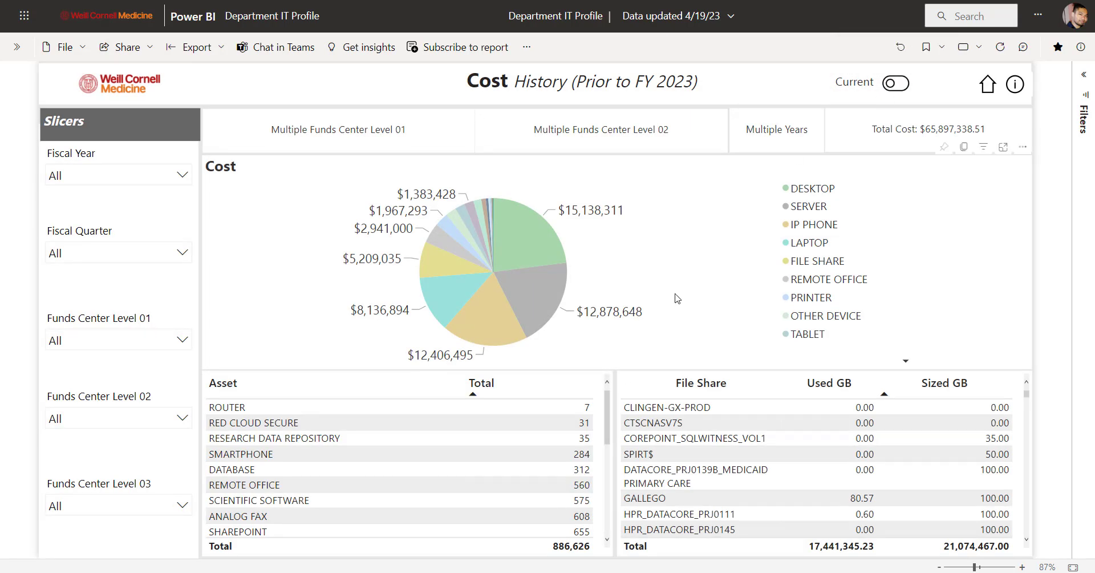
left_click_drag(607, 416, 607, 511)
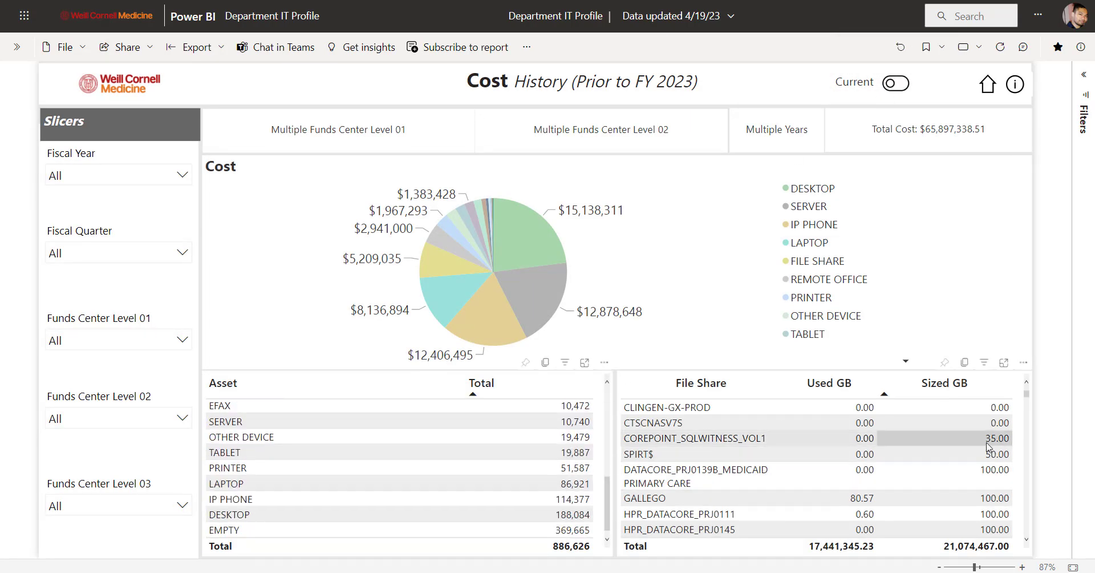
left_click_drag(1030, 398, 1029, 437)
left_click(547, 313)
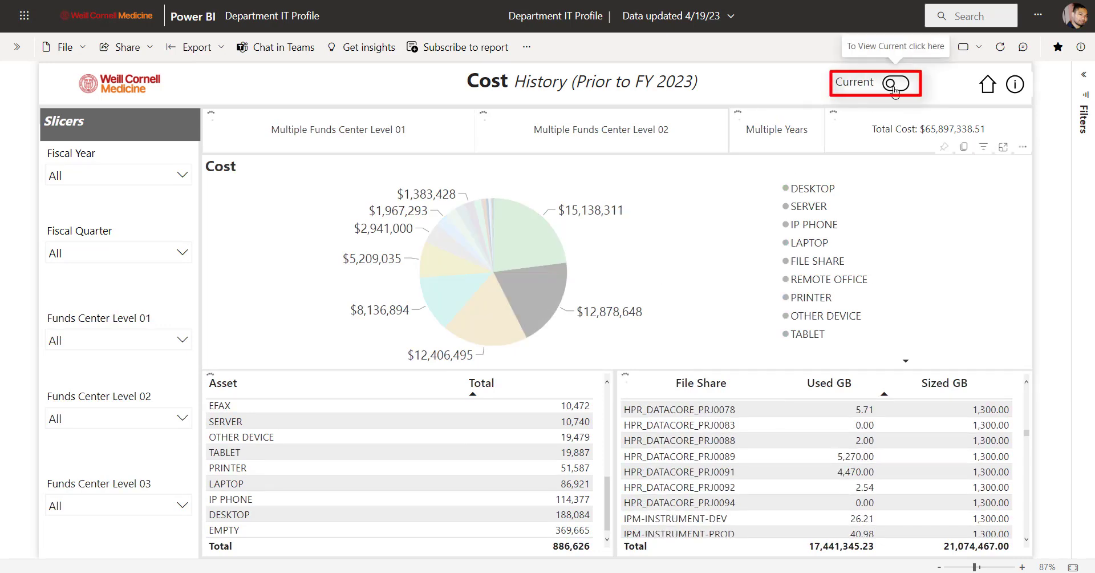
left_click(895, 86)
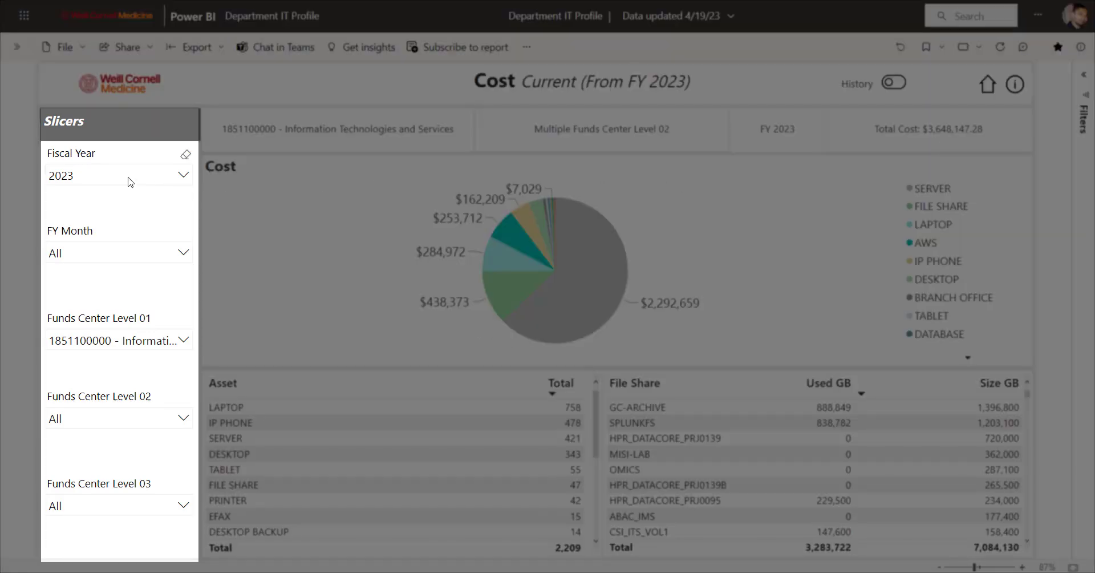
Examine the options of the Fiscal Year and FY Month slicers on the Cost page without changing them.
left_click(131, 182)
left_click(23, 236)
left_click(98, 256)
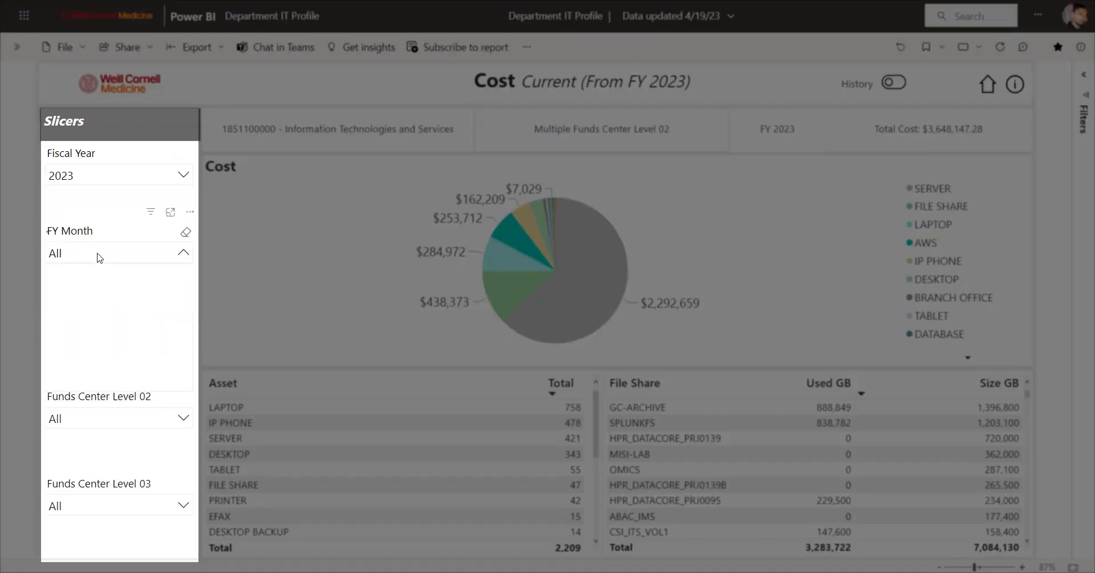
scroll(57, 298, "down", 3)
left_click(32, 350)
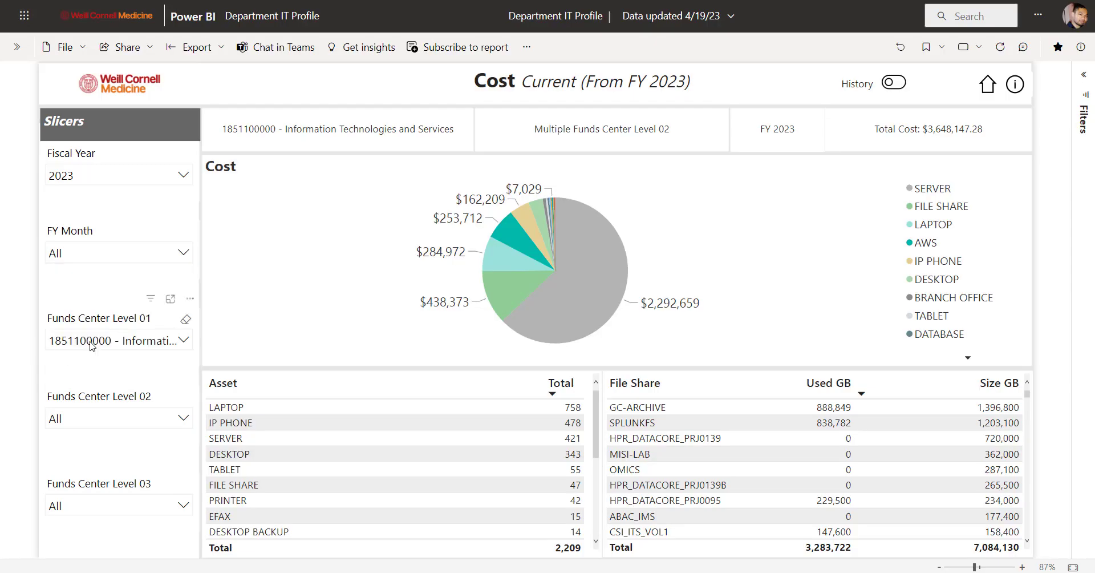
Examine the options of the Funds Center Level 01, 02 and 03 slicers on the Cost page without changing them.
left_click(92, 342)
scroll(80, 284, "down", 2)
left_click(9, 291)
left_click(108, 418)
scroll(104, 325, "down", 3)
left_click(32, 384)
left_click(119, 507)
scroll(86, 433, "down", 3)
left_click(32, 482)
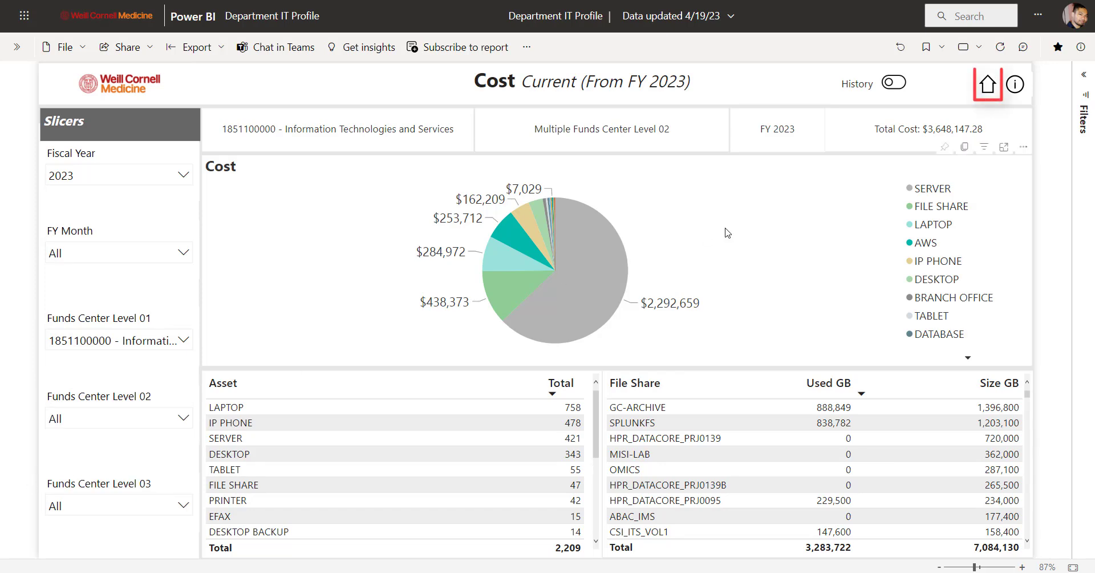
Go to the report's home page and back to Cost, and open the Cost page's information.
left_click(988, 86)
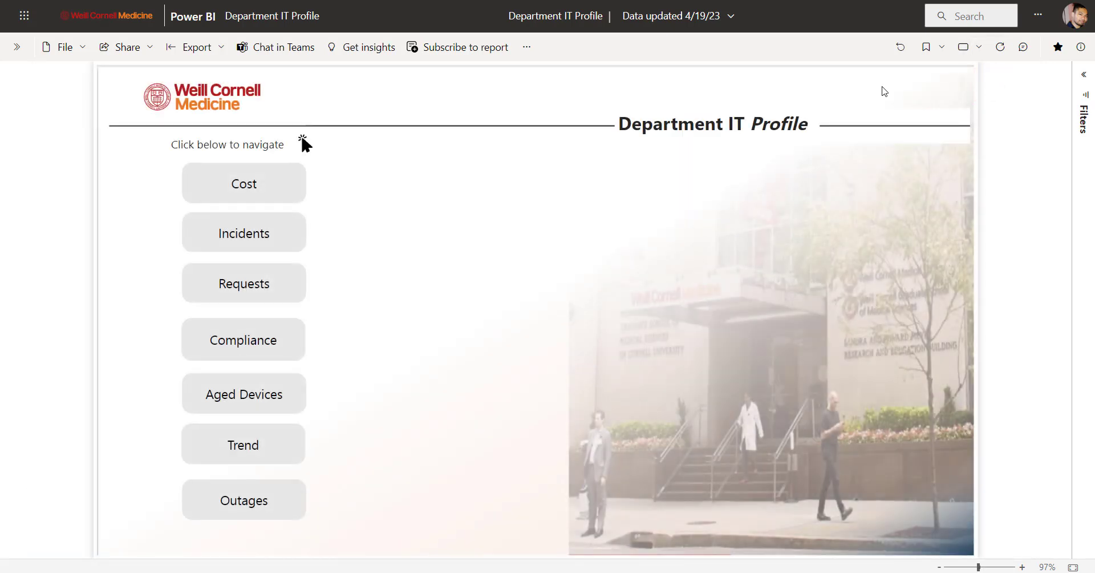
left_click(275, 184)
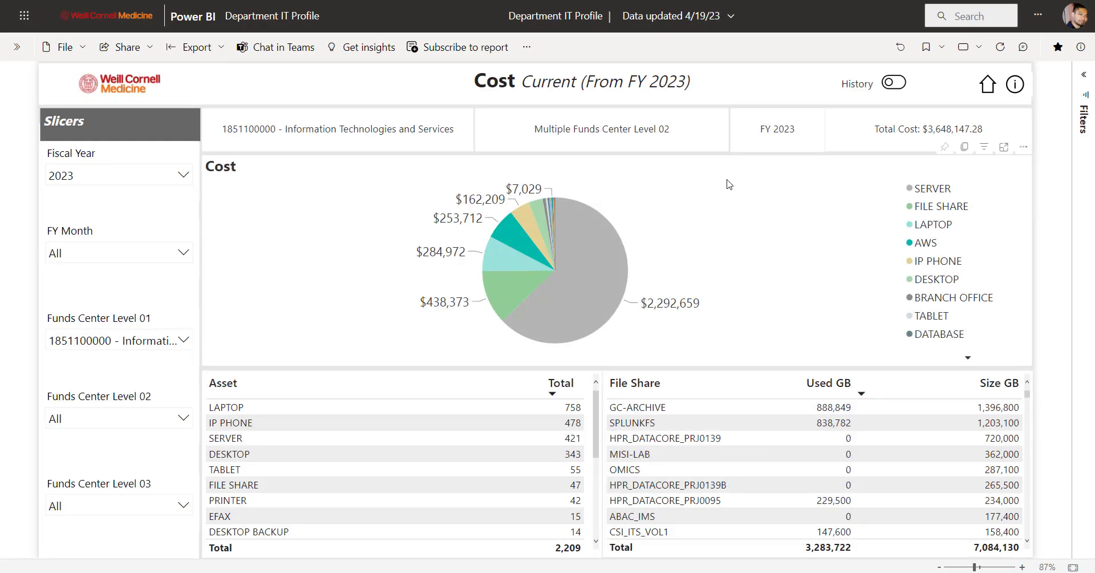
left_click(1016, 86)
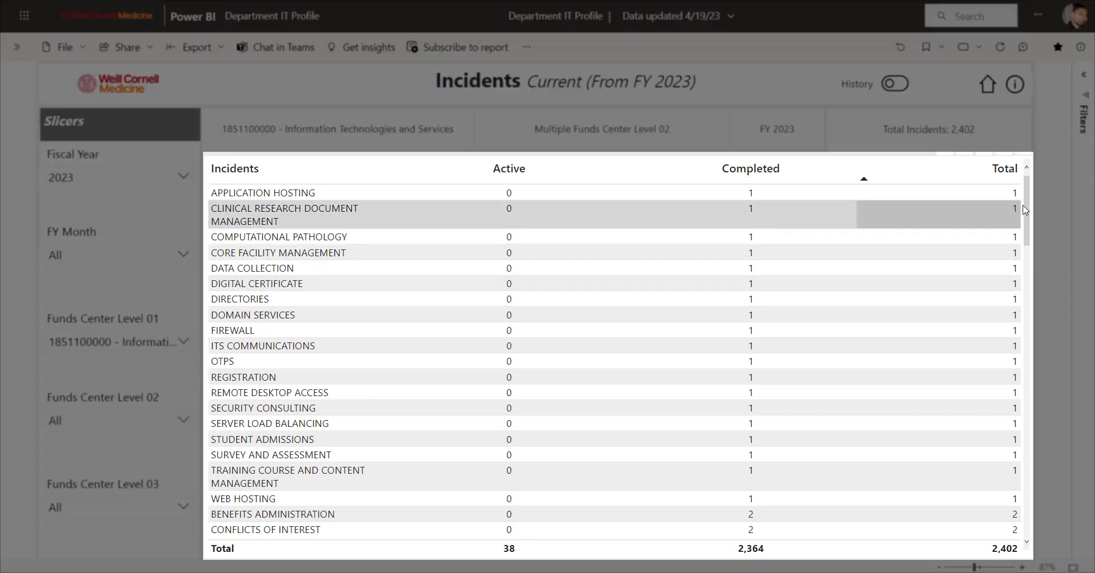
Drill through from the BUSINESS INTELLIGENCE SERVICES row to Incidents Details, view its further columns, and return to the Incidents page.
left_click_drag(1030, 212, 1044, 195)
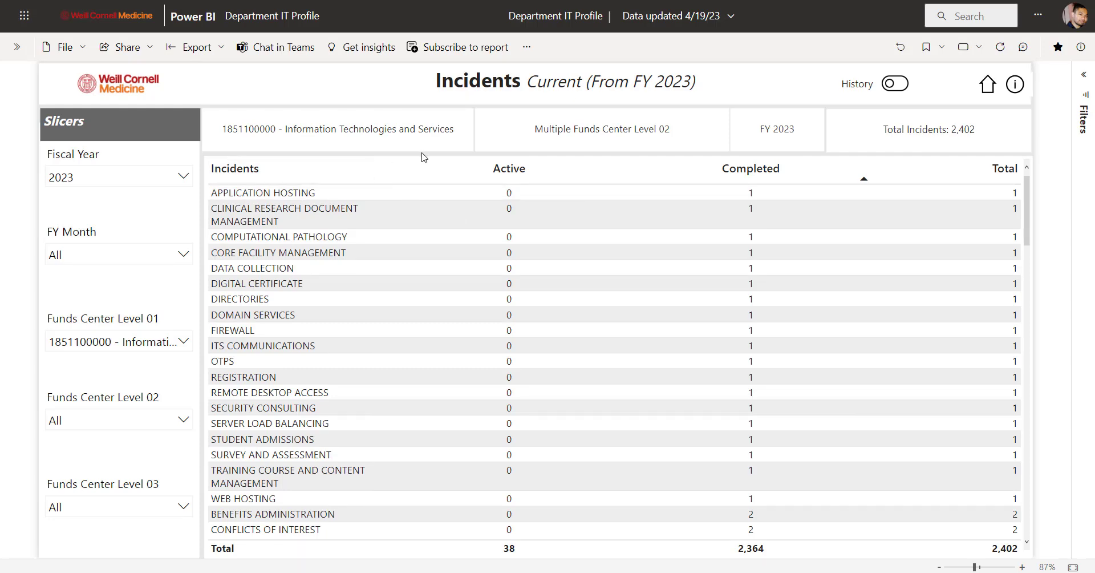
scroll(616, 367, "down", 5)
scroll(616, 369, "down", 3)
right_click(747, 352)
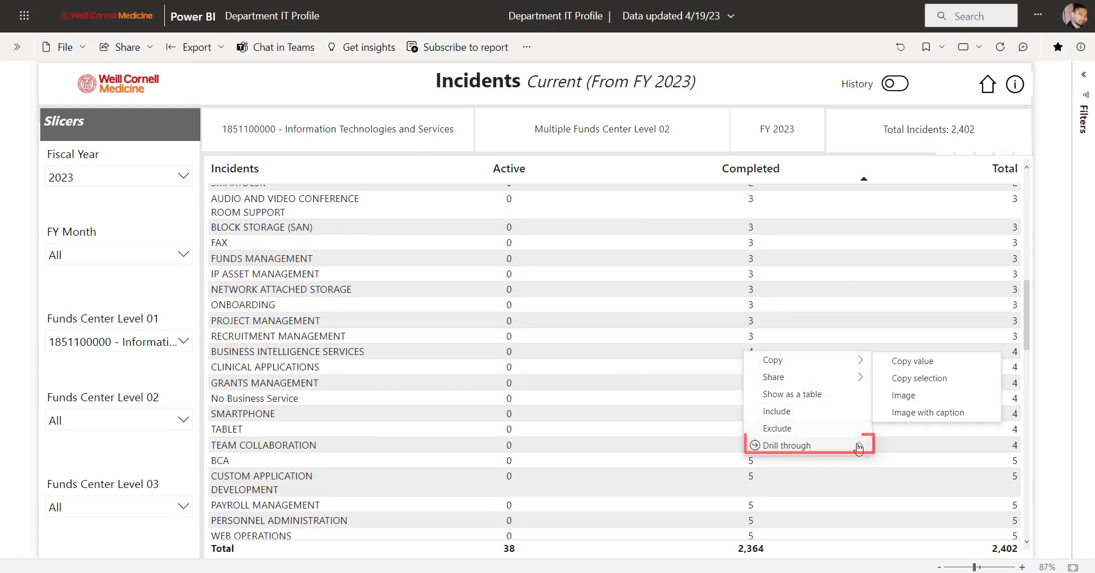
mouse_move(865, 447)
left_click(925, 446)
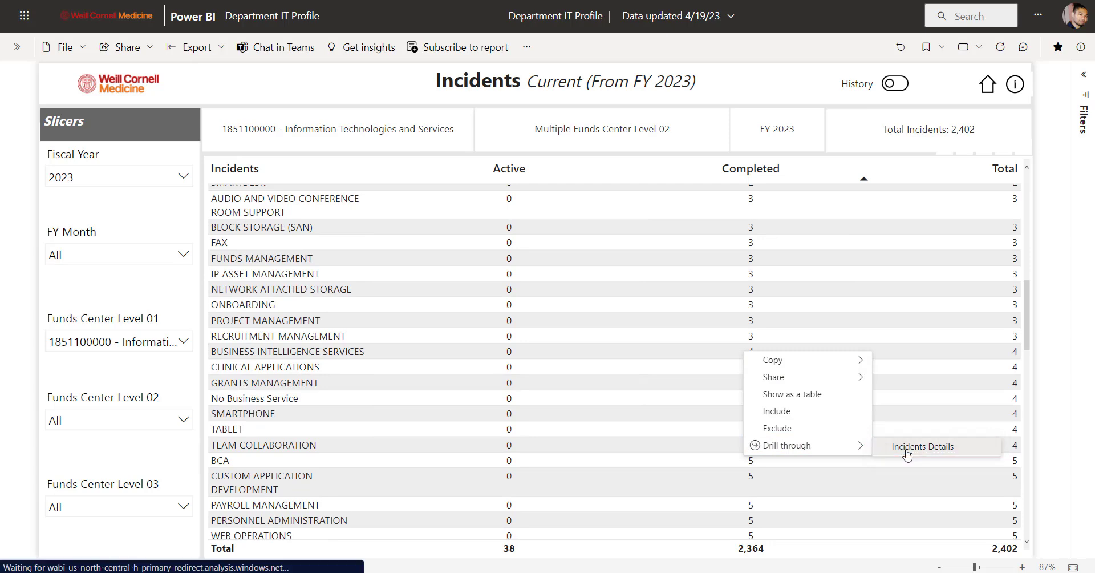
left_click_drag(477, 552, 973, 558)
left_click(936, 88)
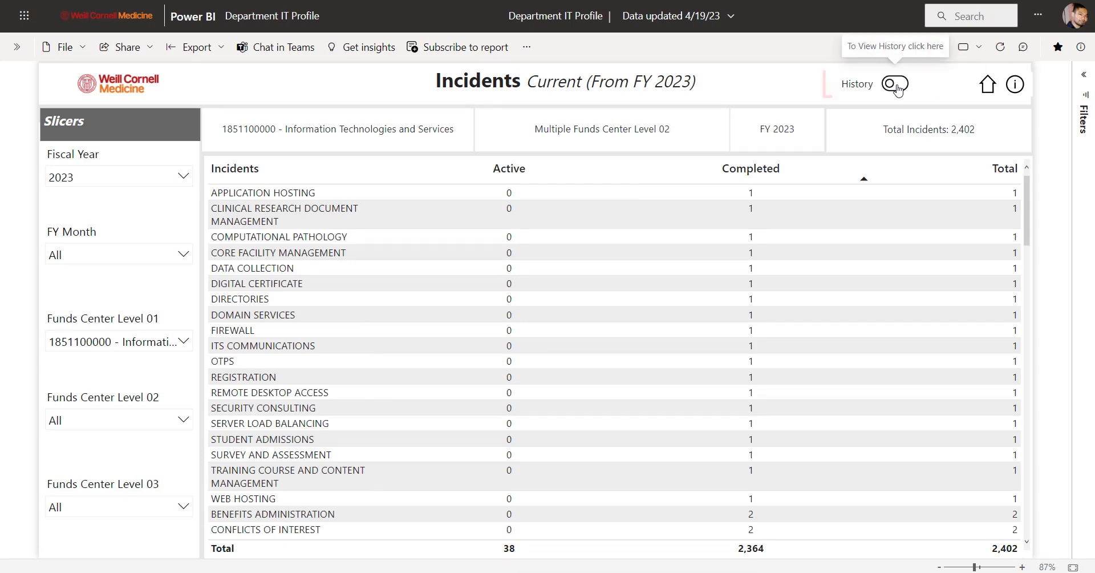
View the Incidents History table, and back in the Current view examine the options of the FY Month slicer.
left_click(898, 85)
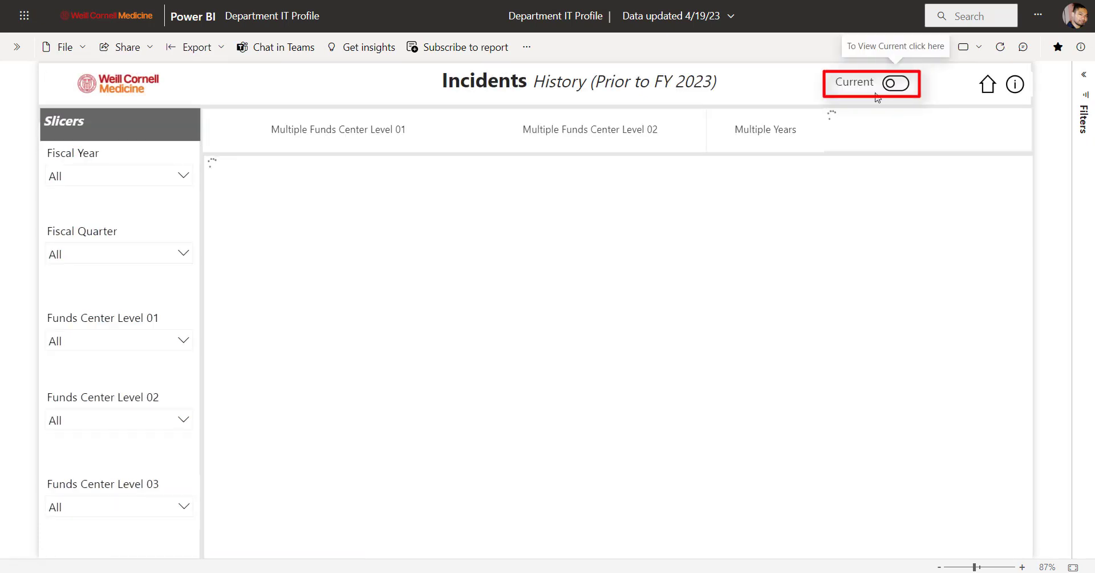
left_click_drag(1030, 207, 1031, 171)
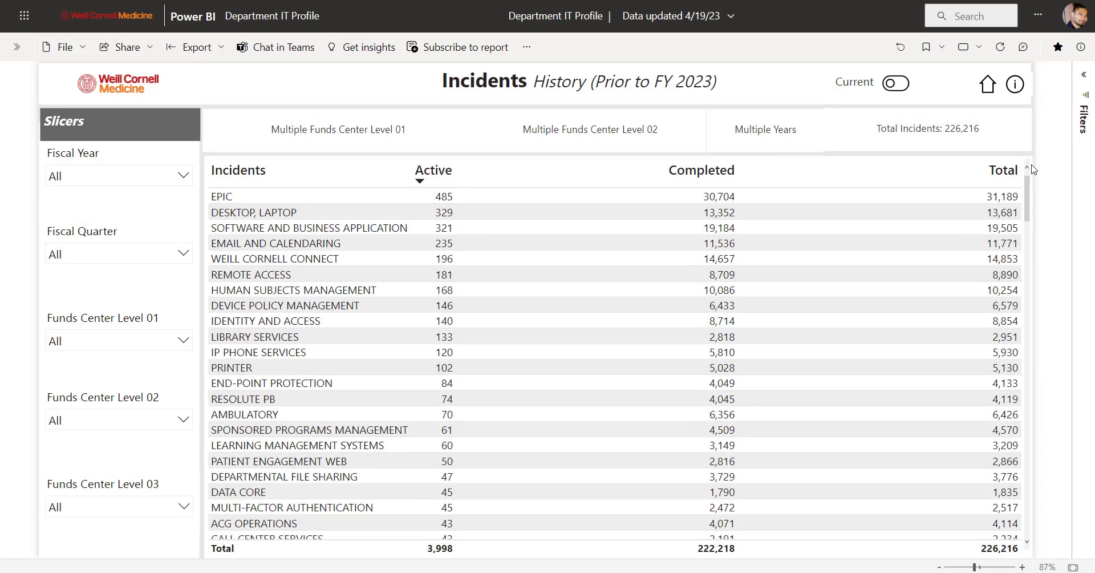
left_click(897, 86)
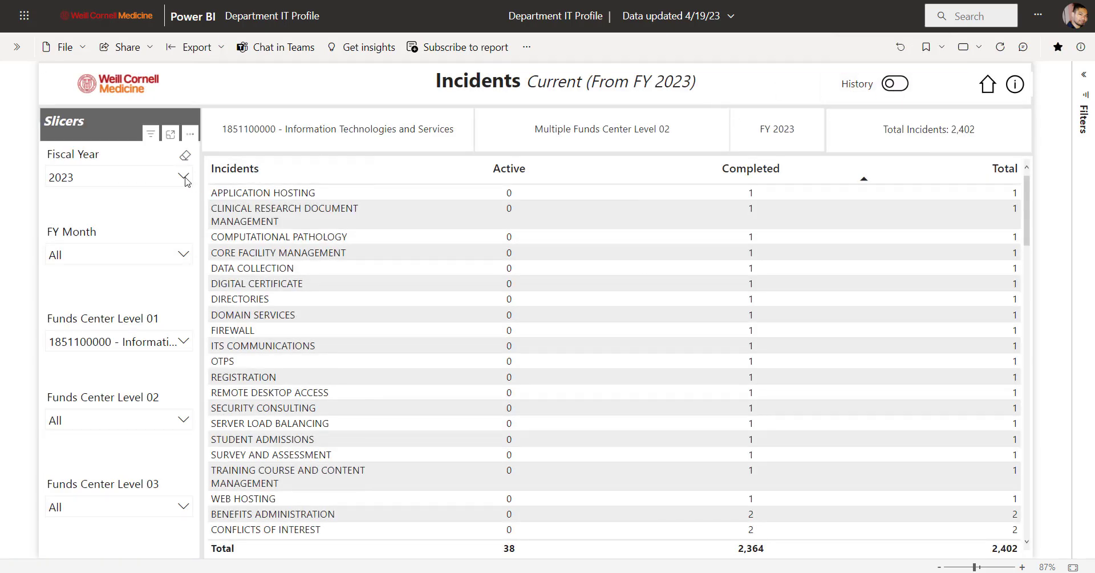
left_click(129, 257)
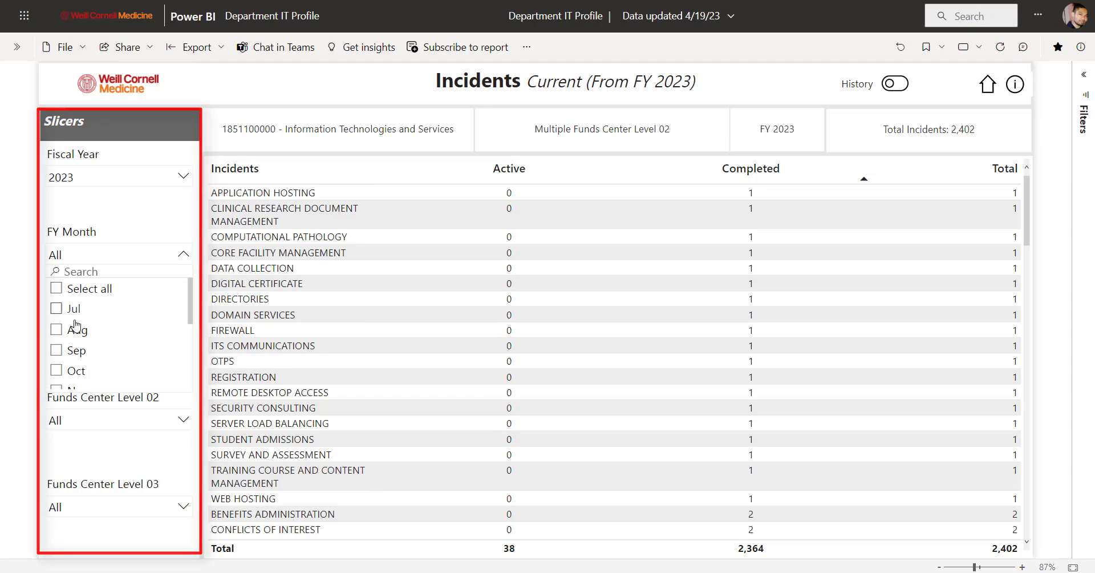
scroll(76, 324, "down", 2)
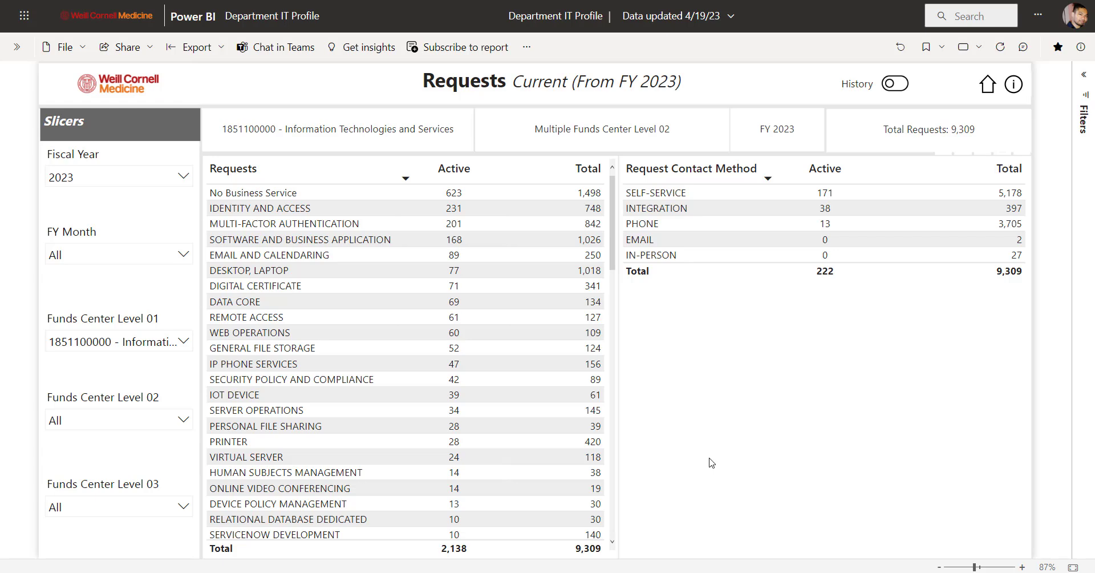
Examine the Requests table in the Current view and in the History view of the Requests page.
scroll(506, 302, "down", 9)
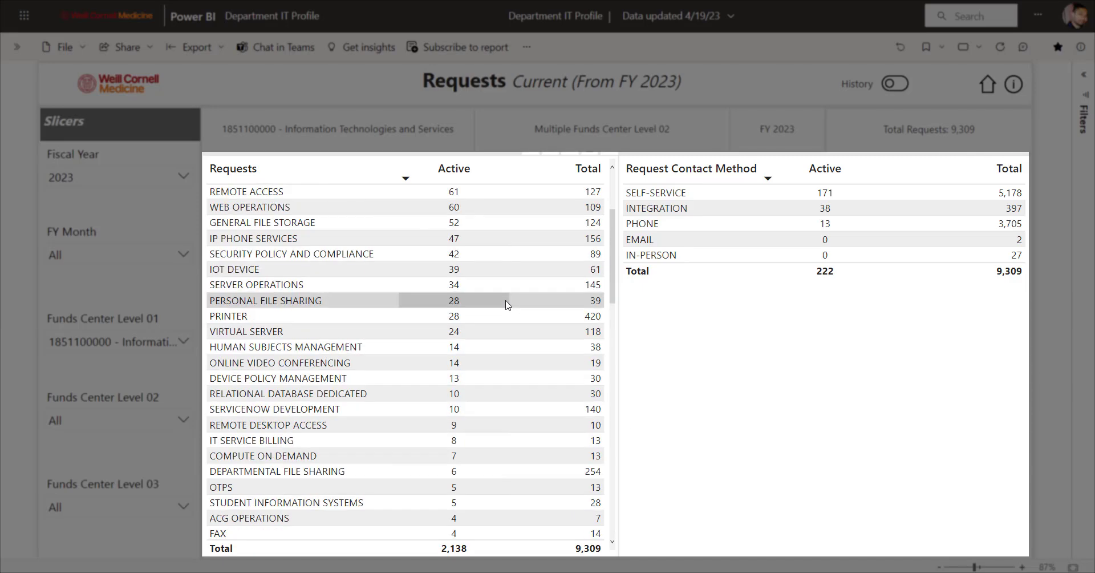
scroll(506, 304, "down", 4)
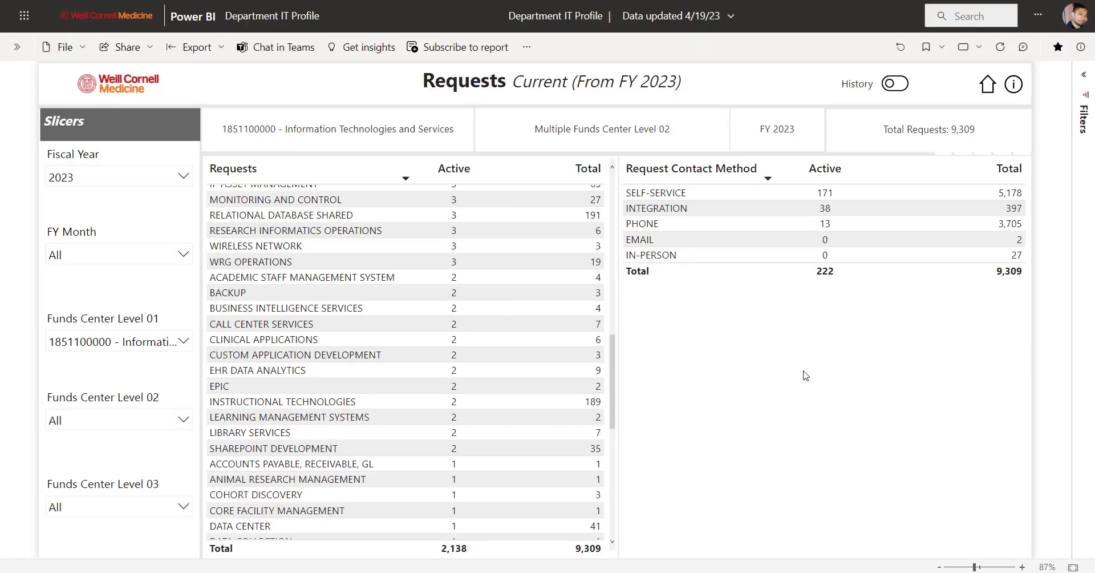
left_click(902, 83)
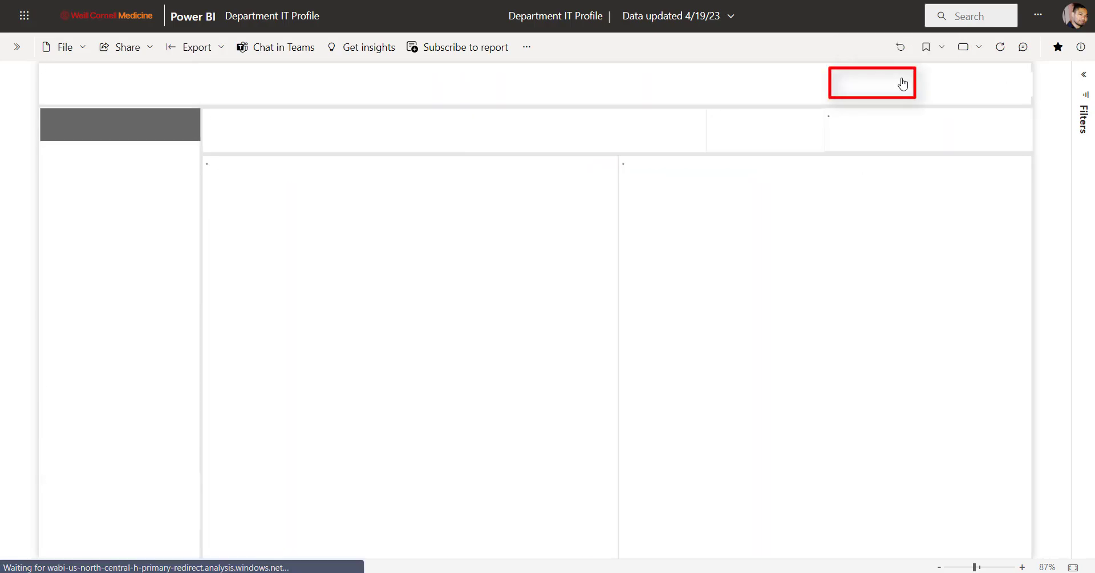
scroll(561, 282, "down", 5)
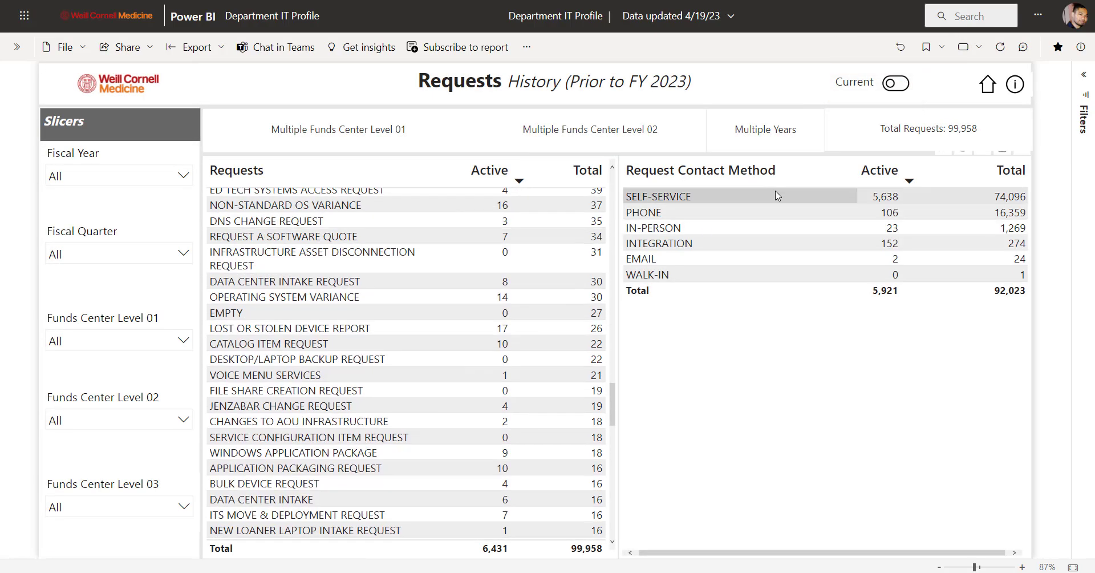
Return the Requests page to the Current view and examine its Fiscal Year and FY Month slicers.
left_click(896, 83)
left_click(114, 177)
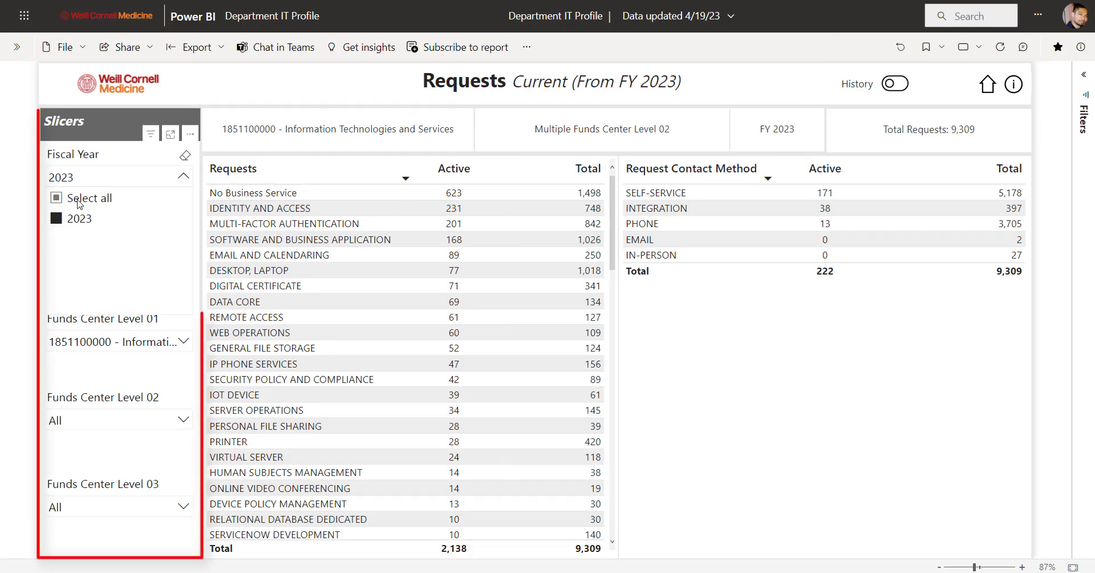
left_click(57, 255)
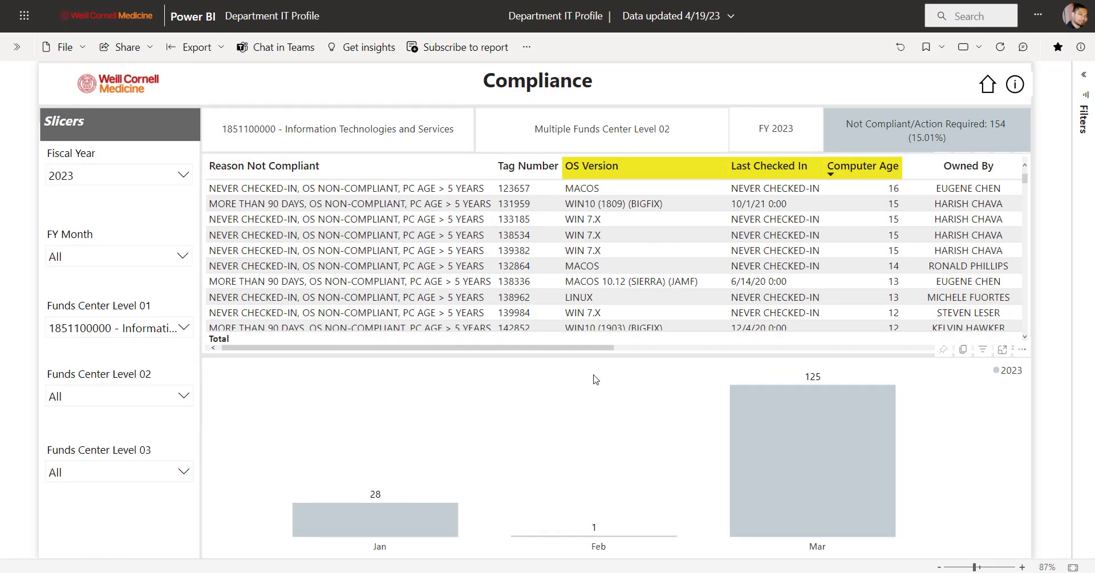
Examine the Compliance page's non-compliant device table, its monthly bar chart and the FY Month slicer.
scroll(421, 247, "down", 6)
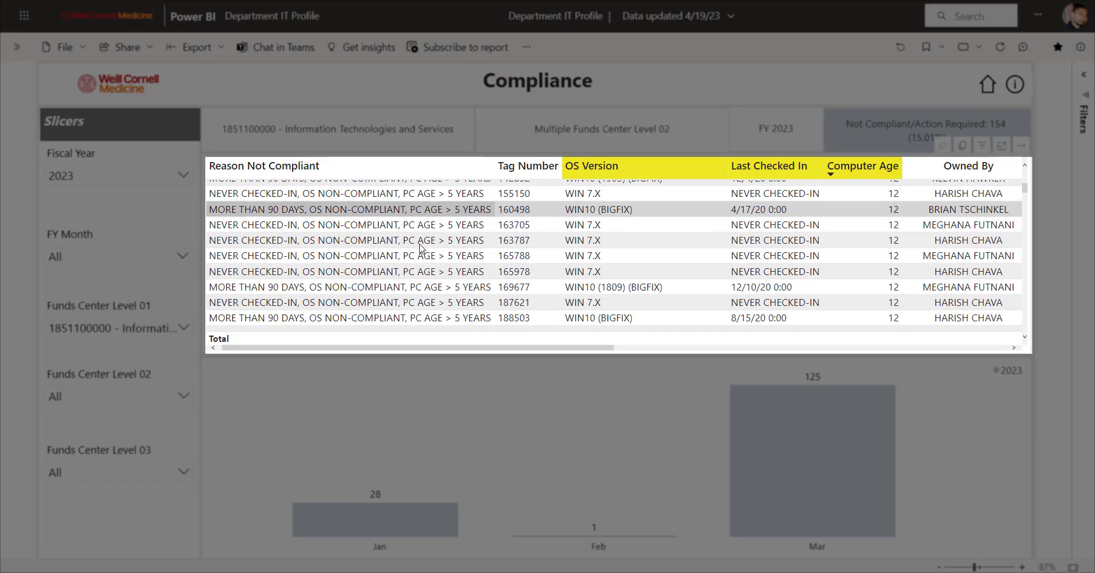
scroll(420, 247, "down", 10)
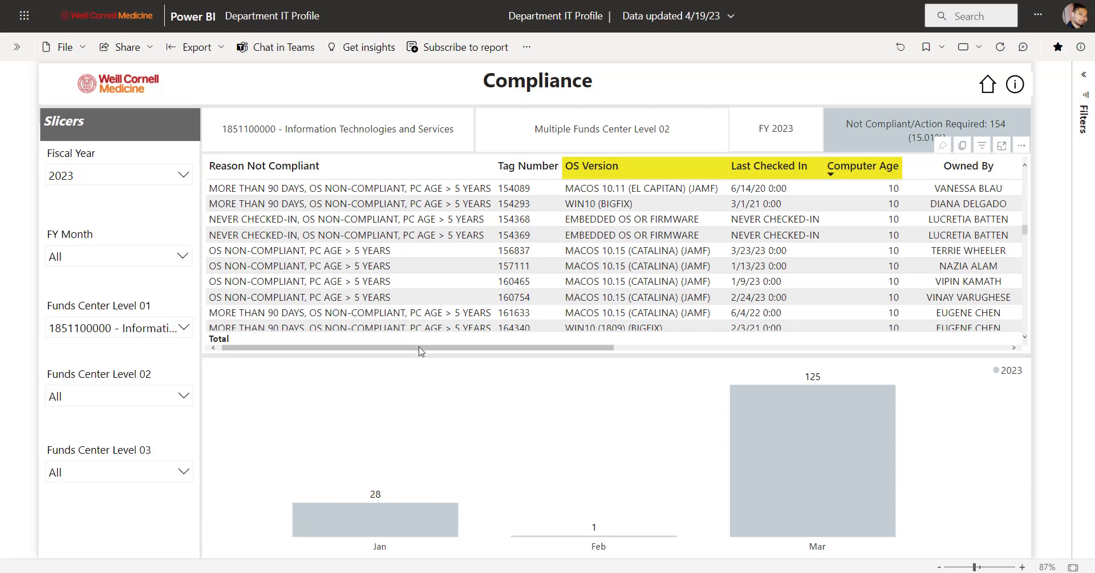
left_click_drag(419, 347, 400, 356)
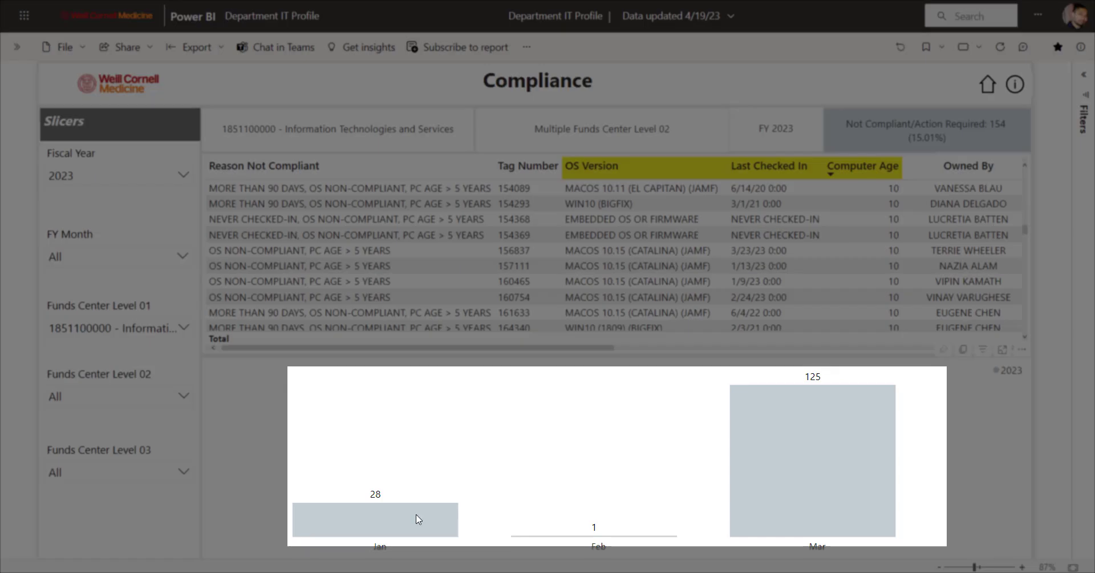
mouse_move(419, 519)
mouse_move(787, 457)
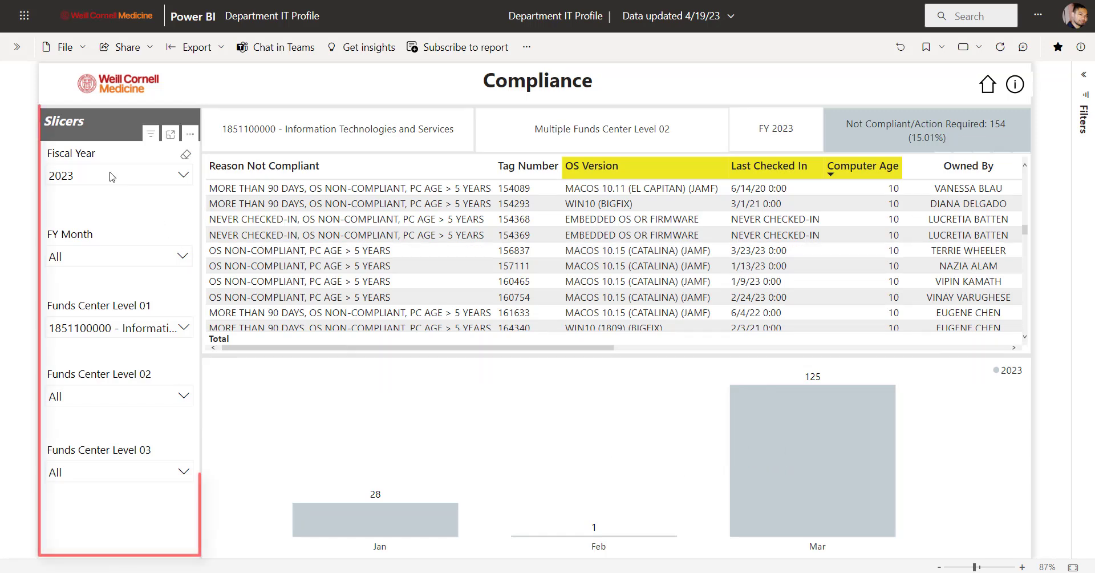
left_click(172, 256)
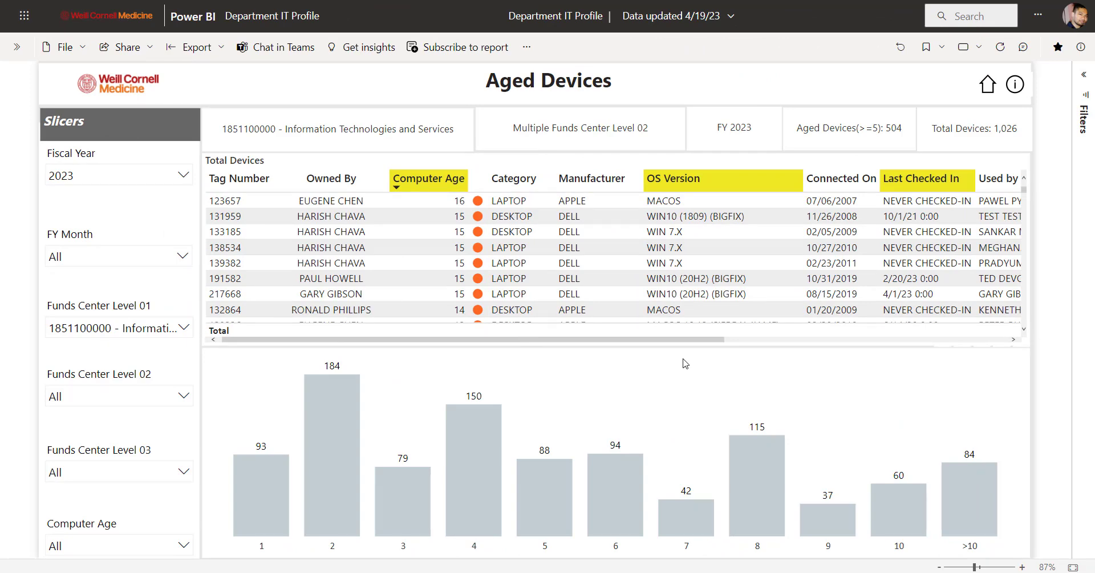
Look through the Total Devices table on the Aged Devices page.
scroll(428, 251, "down", 5)
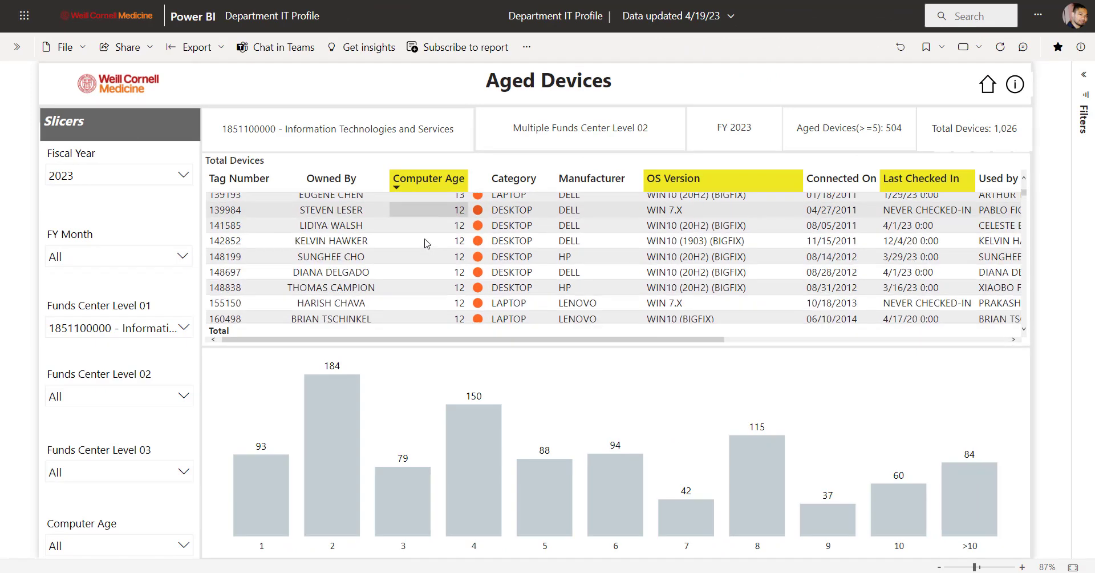
scroll(428, 244, "down", 5)
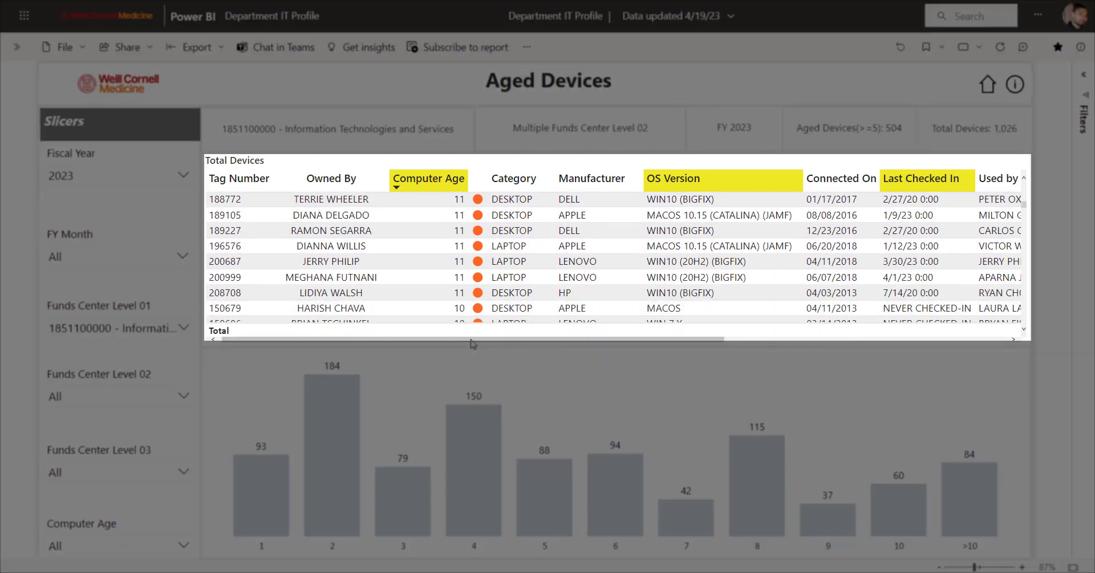
left_click_drag(472, 339, 428, 298)
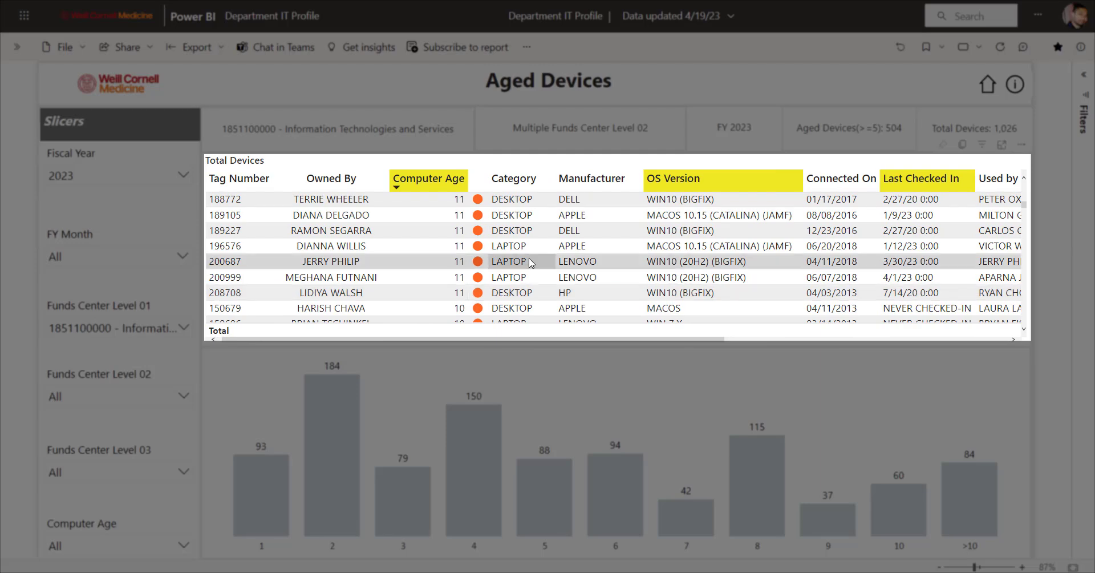
Filter the Aged Devices page to a Computer Age of 4 and examine the age indicators in the Total Devices table.
scroll(443, 261, "down", 10)
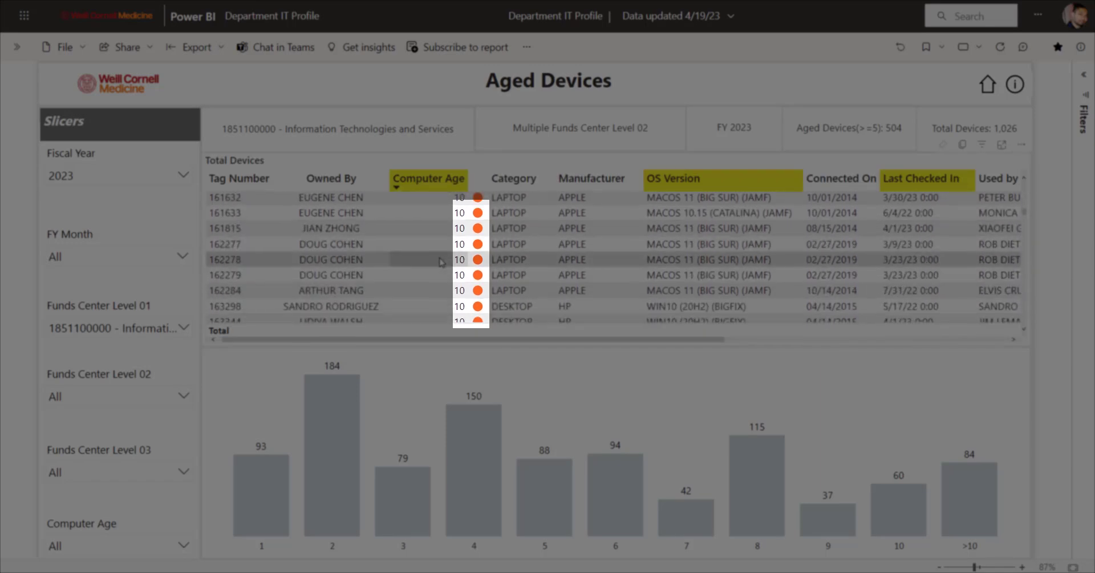
scroll(443, 263, "down", 5)
left_click(157, 549)
left_click(77, 524)
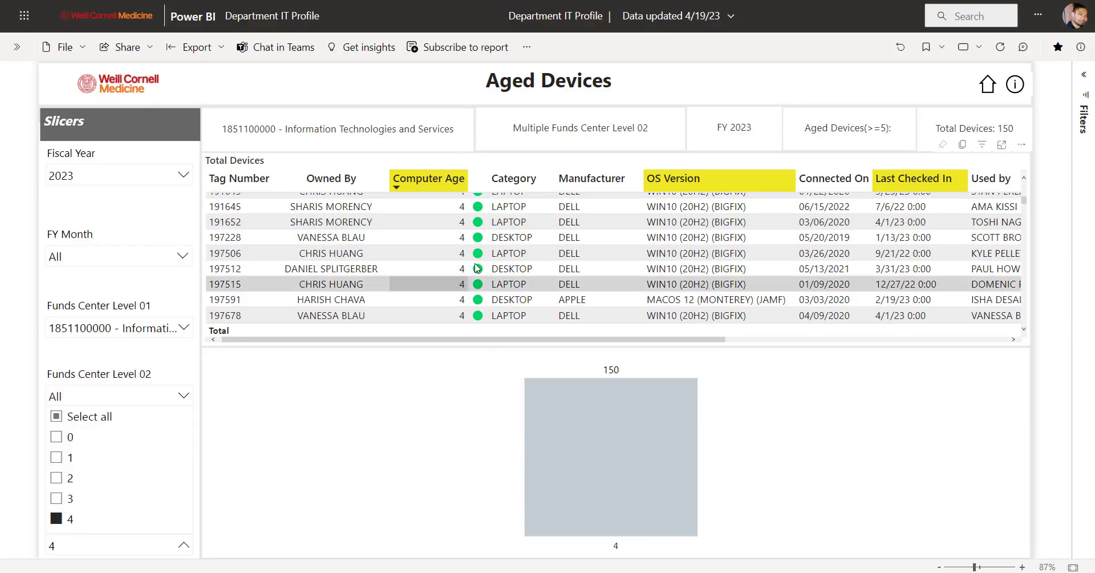
left_click(448, 211)
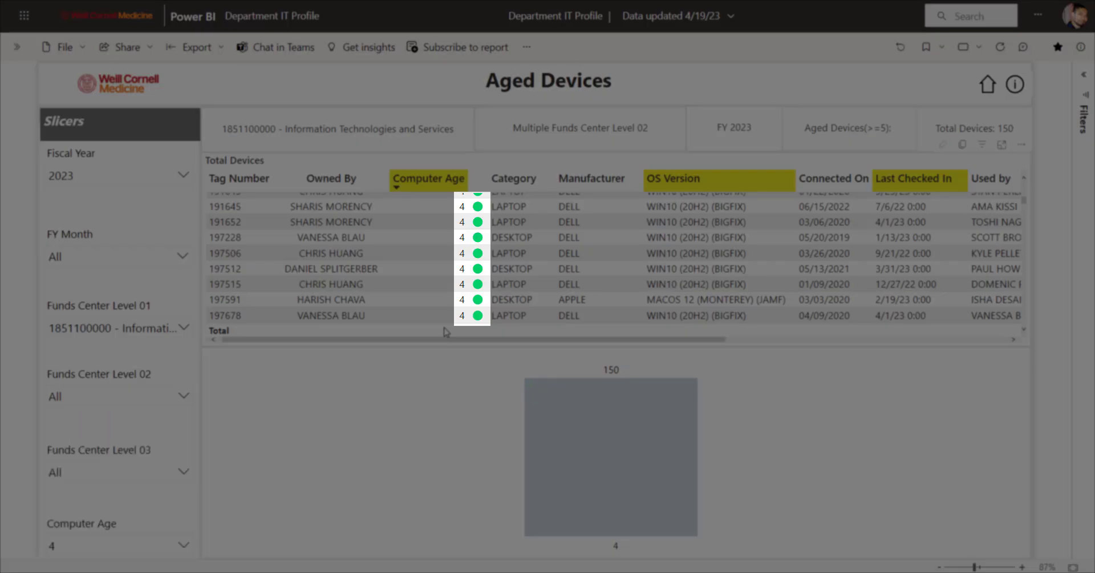
scroll(437, 258, "up", 3)
scroll(437, 258, "down", 6)
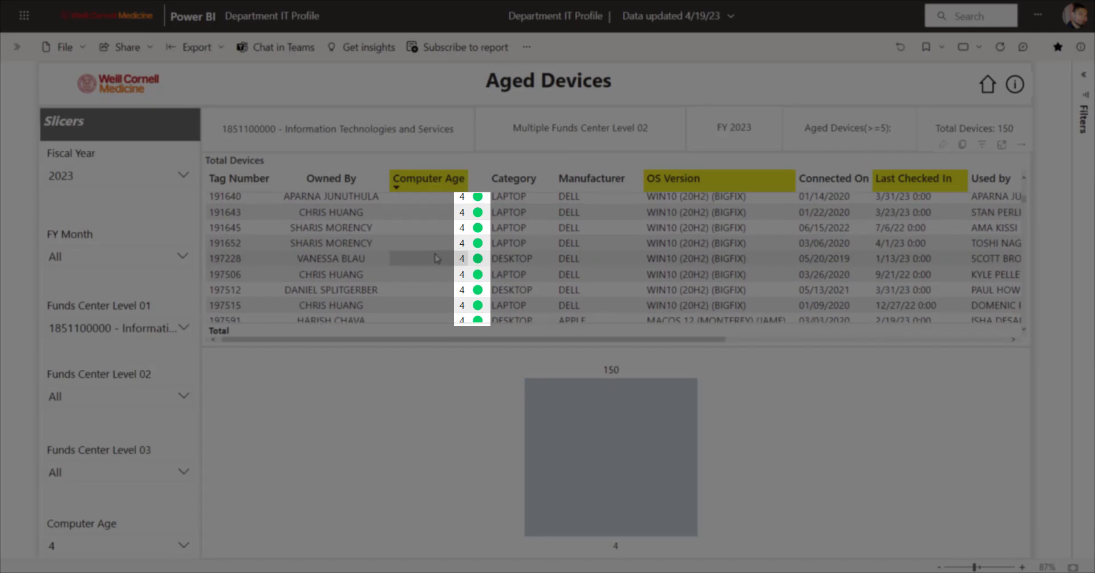
key("Escape")
scroll(435, 253, "down", 15)
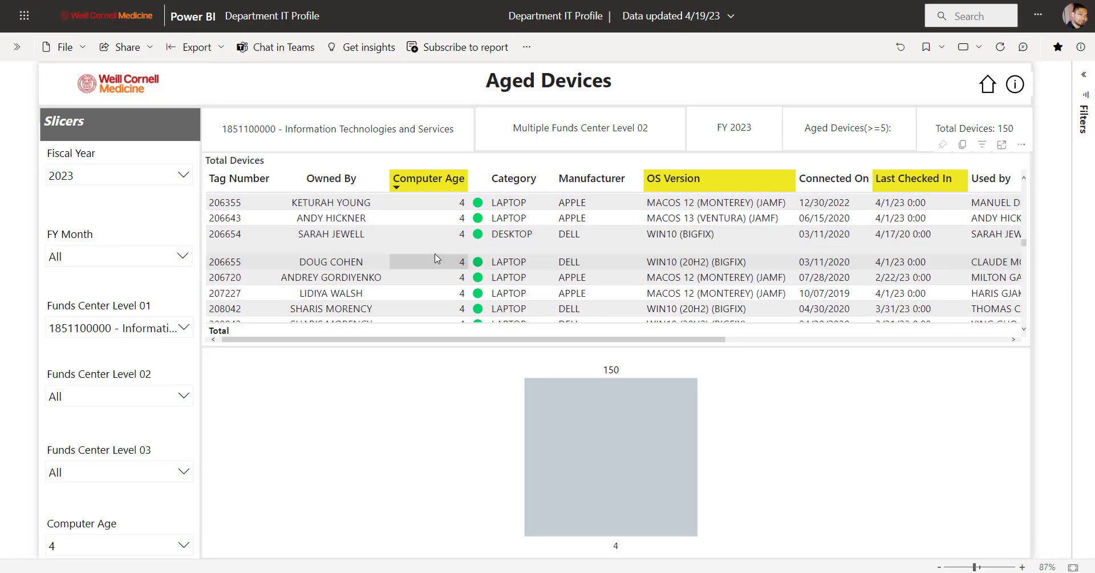
Clear the Computer Age filter of 4 and open the FY Month slicer on the Aged Devices page.
left_click(183, 544)
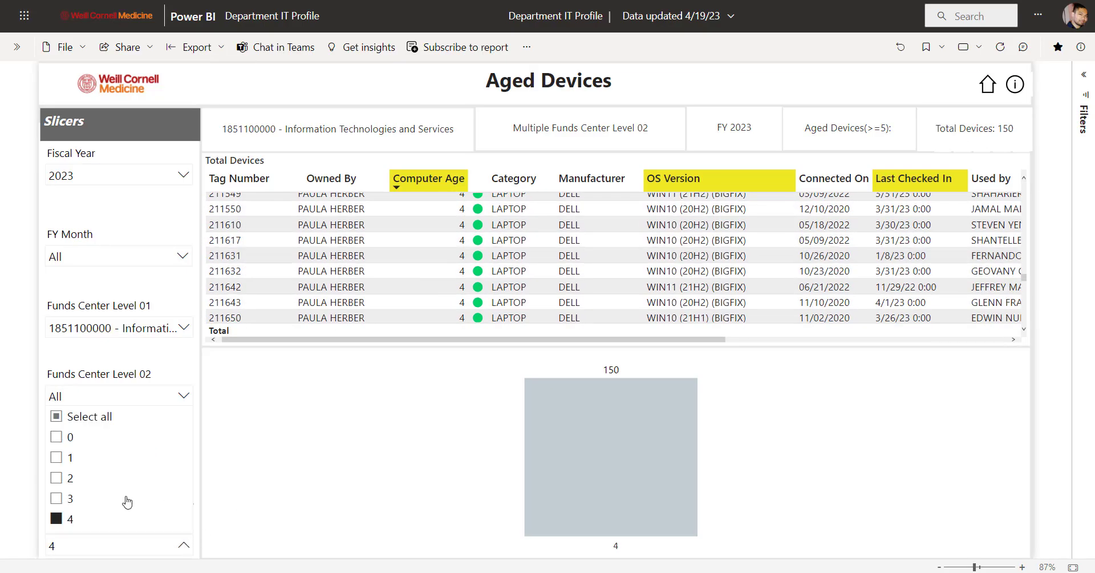
left_click(56, 519)
left_click(573, 359)
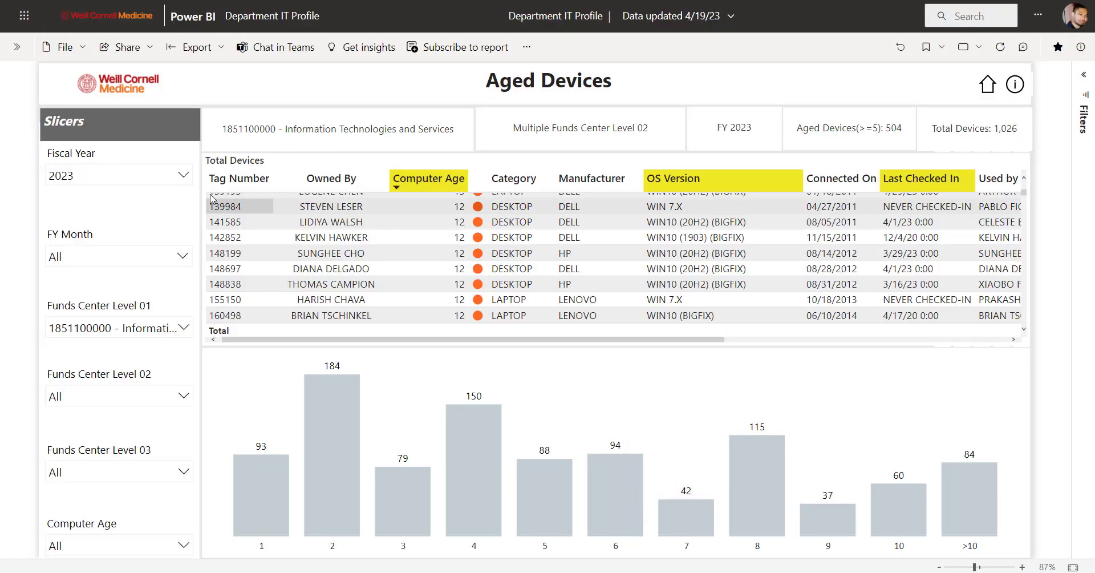
left_click(93, 258)
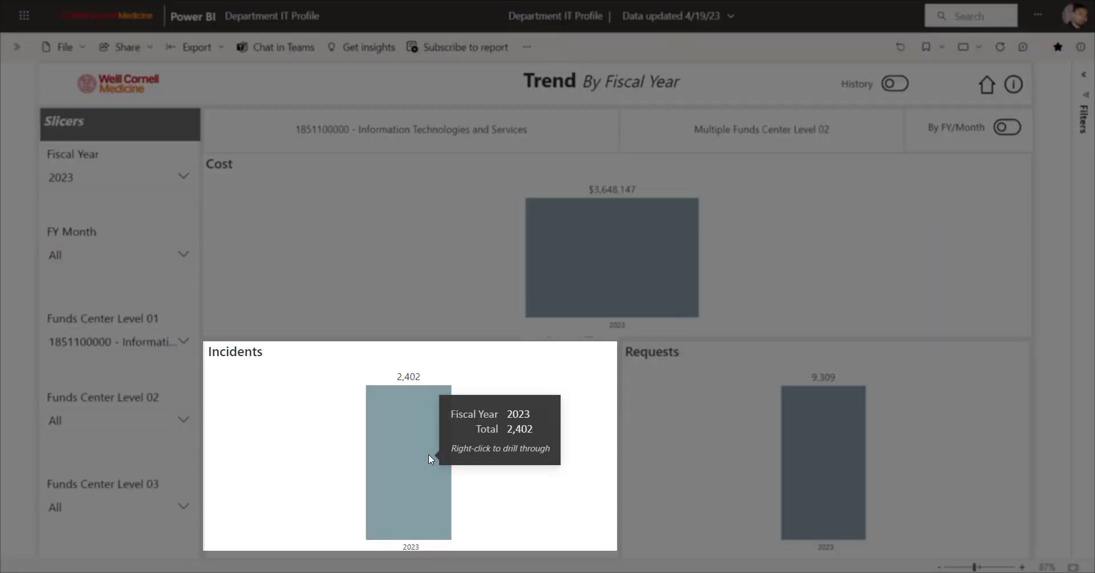
Drill through from the 2023 Incidents bar to Incidents Trend Detail, examine its columns, and return to the Trend page.
mouse_move(805, 445)
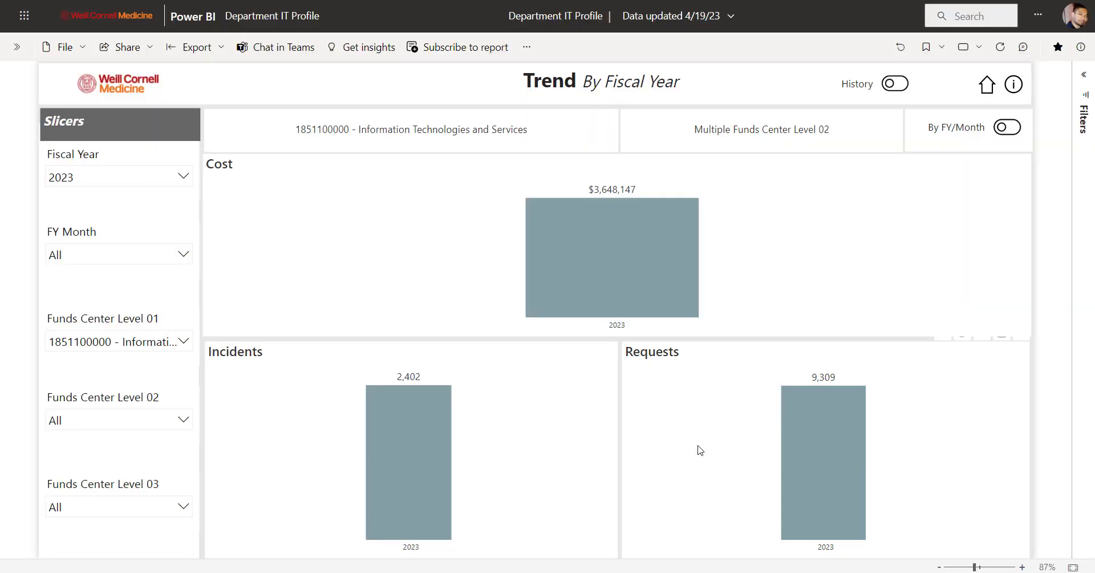
right_click(414, 411)
mouse_move(505, 506)
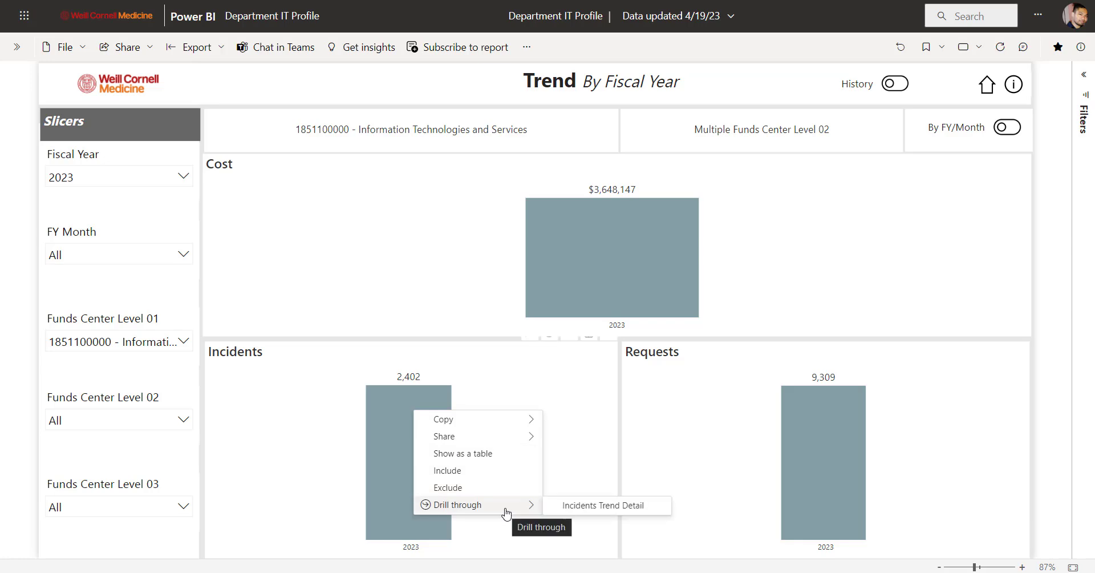
left_click(567, 507)
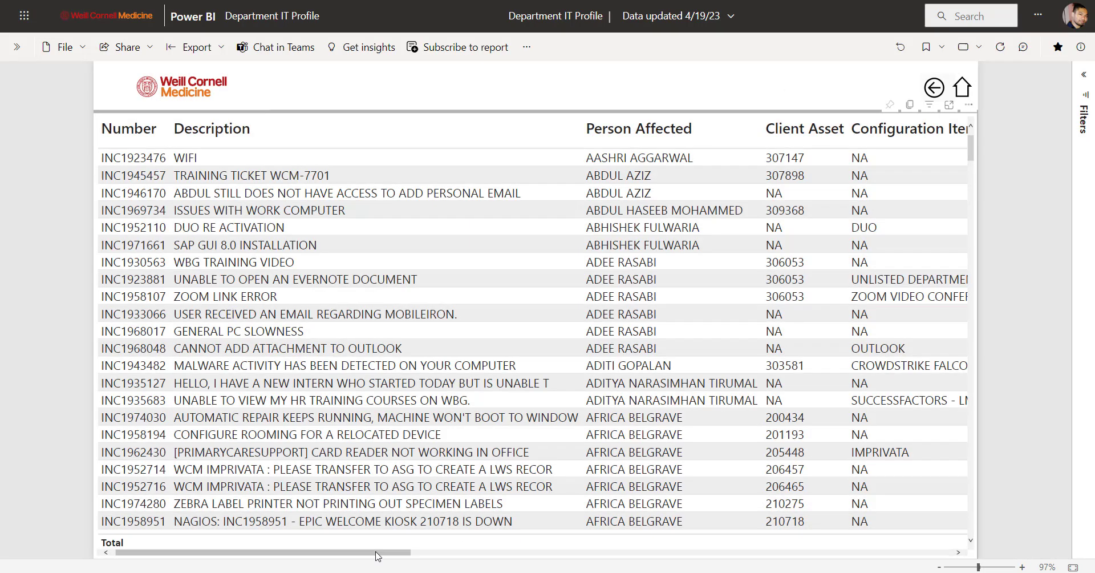
left_click_drag(377, 555, 942, 553)
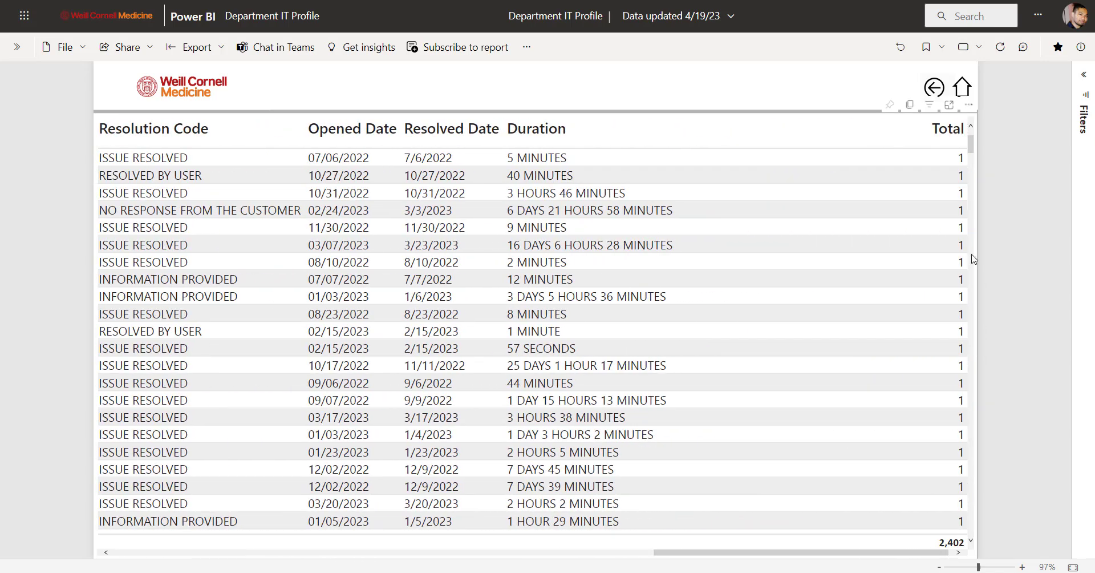
left_click(934, 88)
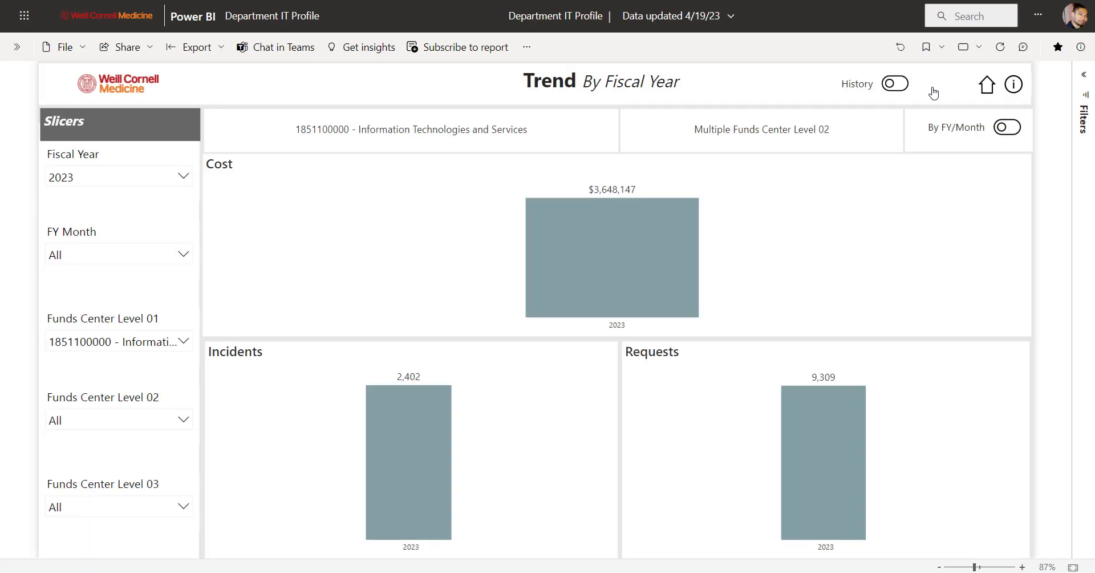
Examine the Trend page's History view, then return to the Current view and switch its charts to By FY/Month.
left_click(891, 84)
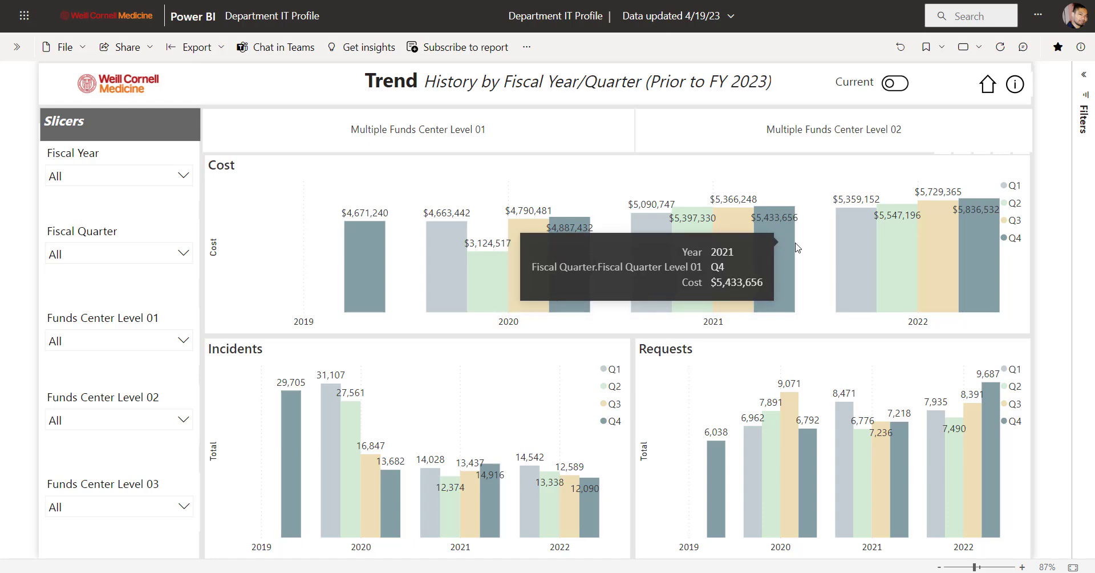
left_click(894, 86)
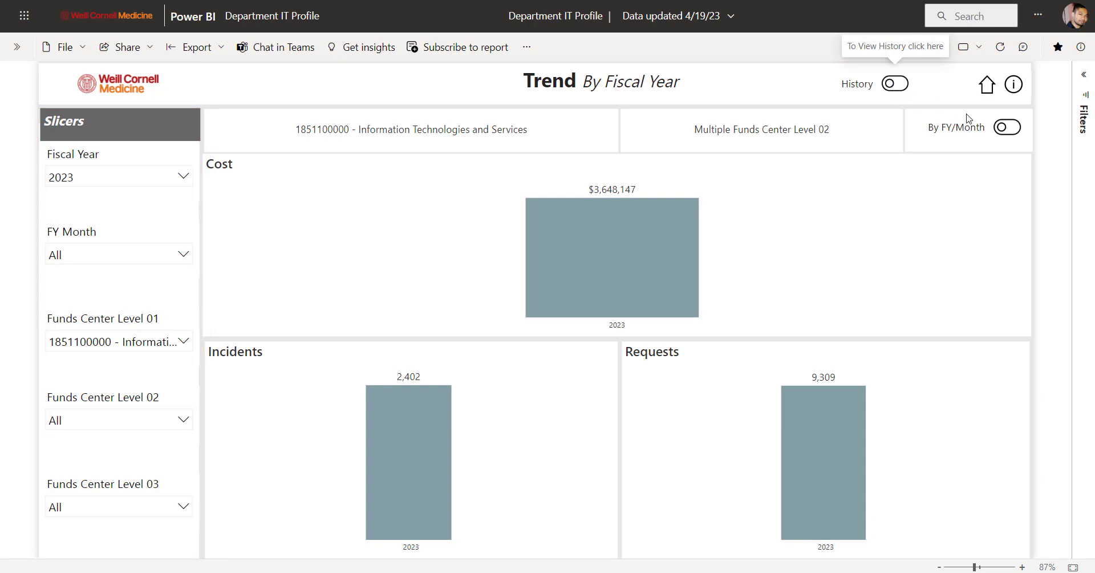
left_click(1005, 134)
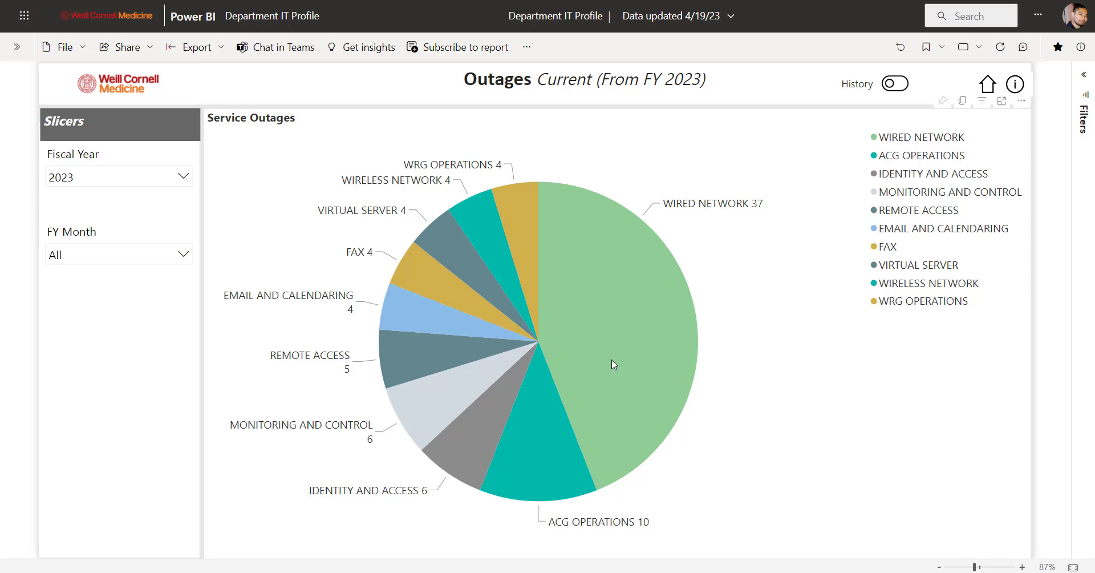
Highlight individual services in the Service Outages pie chart, including ACG Operations, Email and Calendaring, and Wired Network, then clear the highlight.
left_click(551, 417)
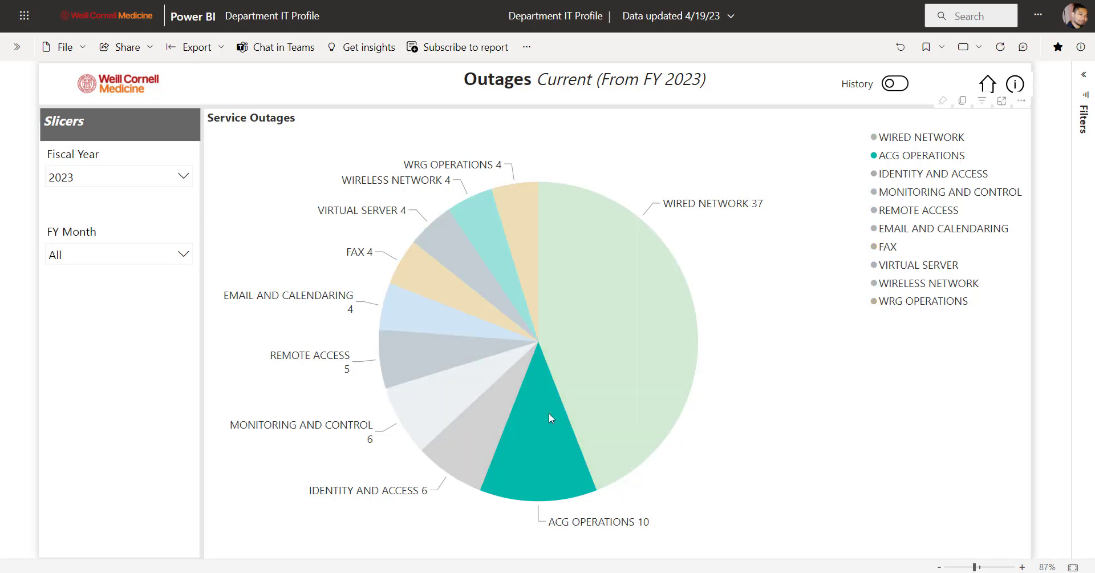
left_click(496, 401)
left_click(473, 393)
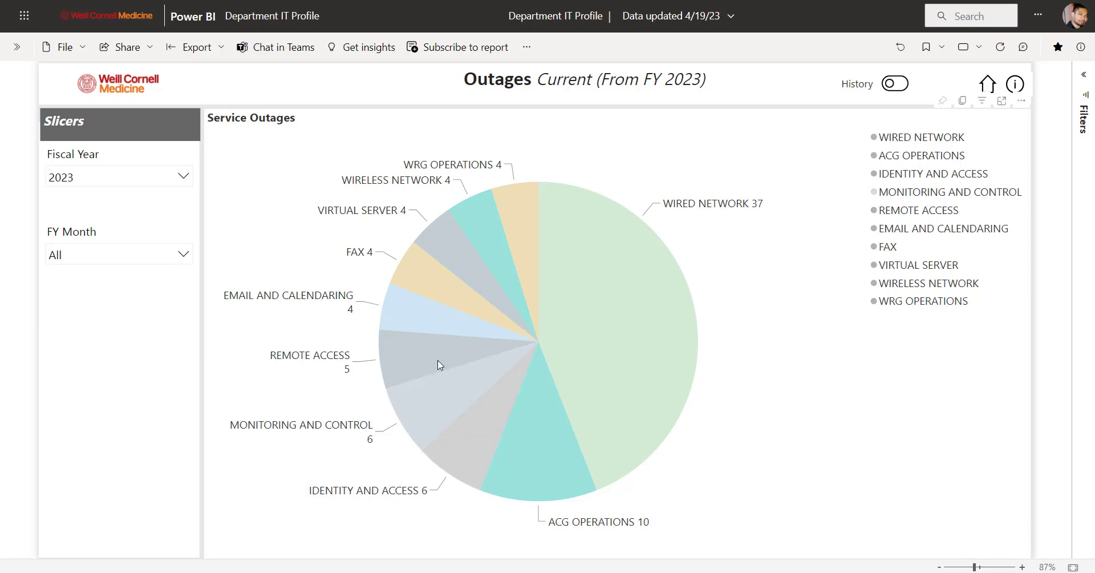
left_click(432, 320)
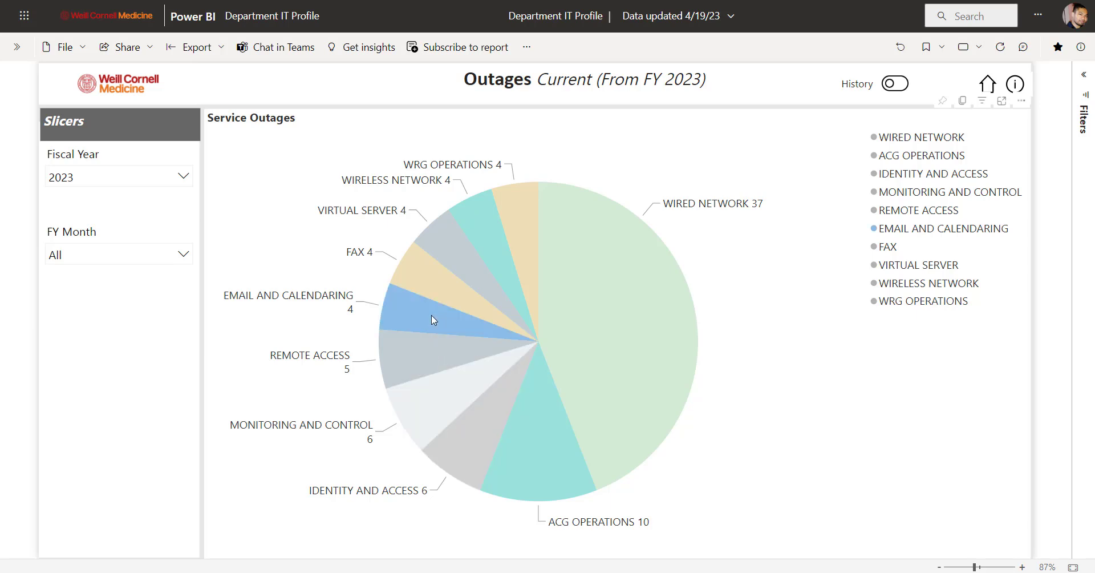
left_click(910, 174)
left_click(902, 156)
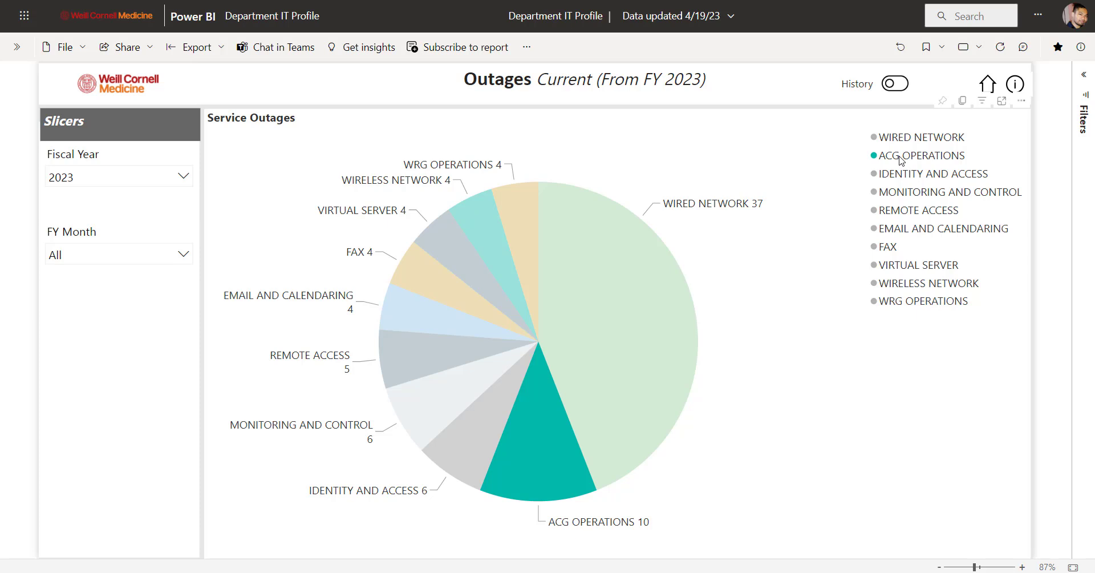
left_click(898, 139)
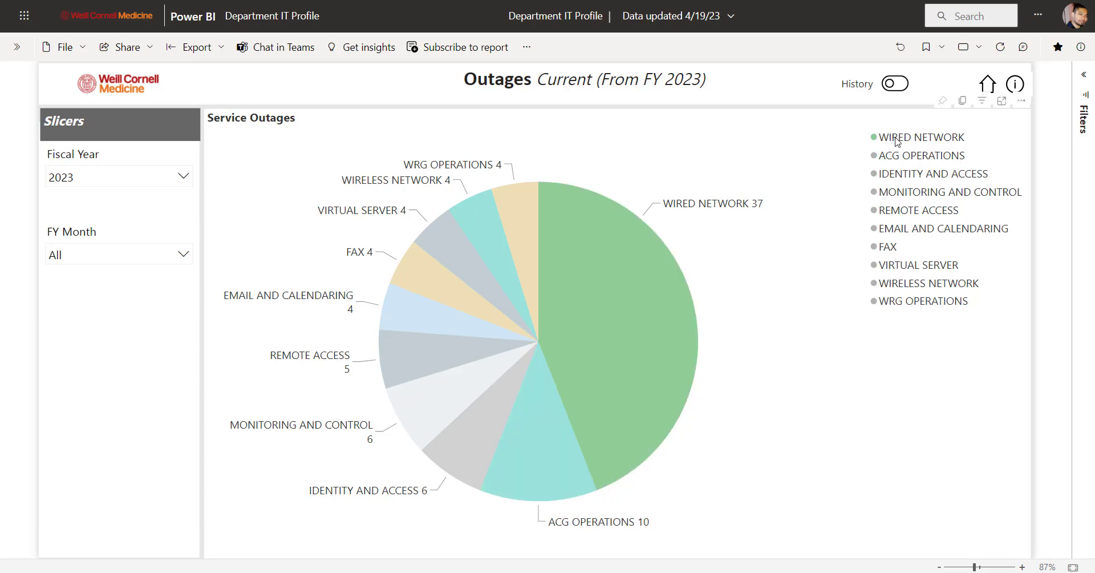
left_click(911, 191)
left_click(810, 262)
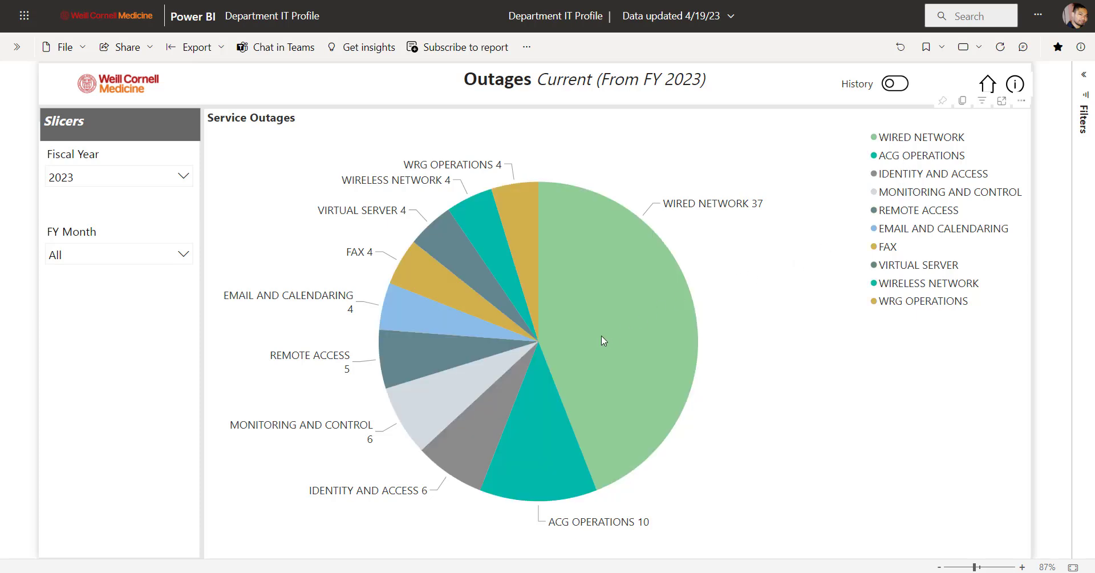
Drill through from the Wired Network slice to Outages Details, examine all its columns, and return to the Outages page.
mouse_move(595, 336)
mouse_move(547, 402)
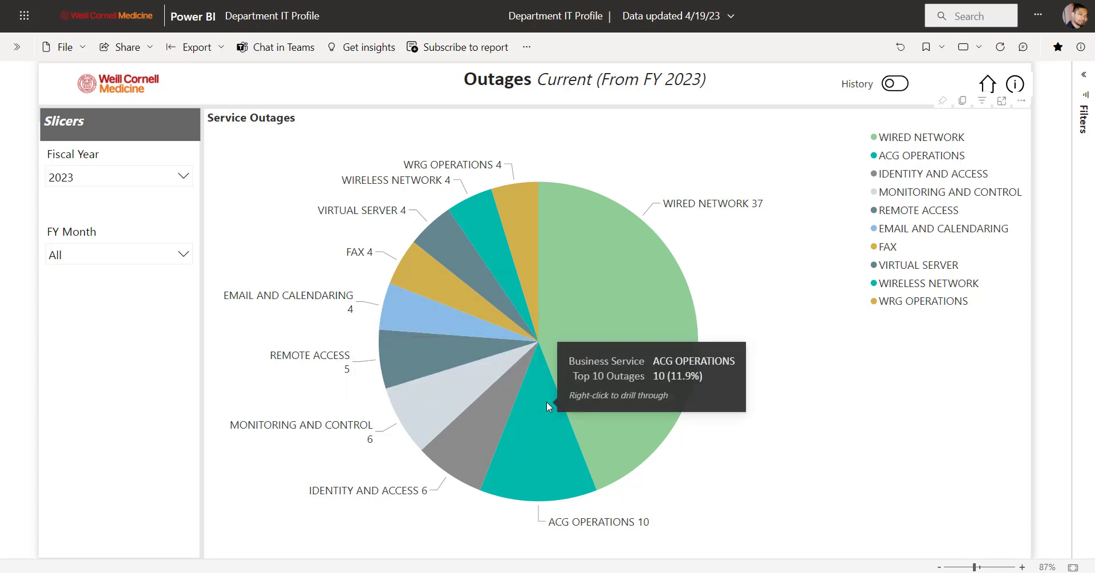
mouse_move(464, 393)
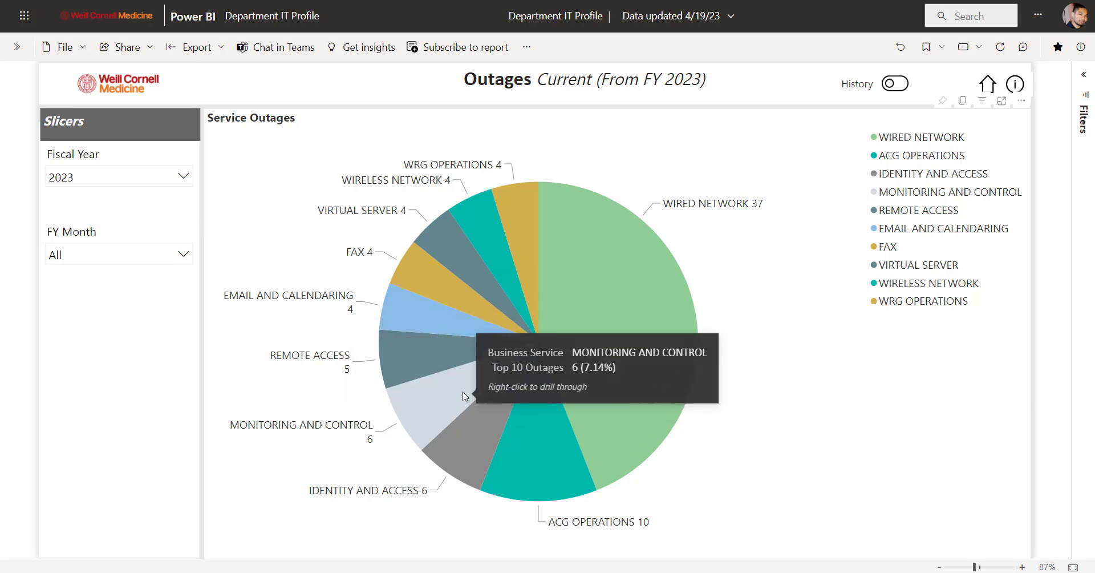
mouse_move(509, 266)
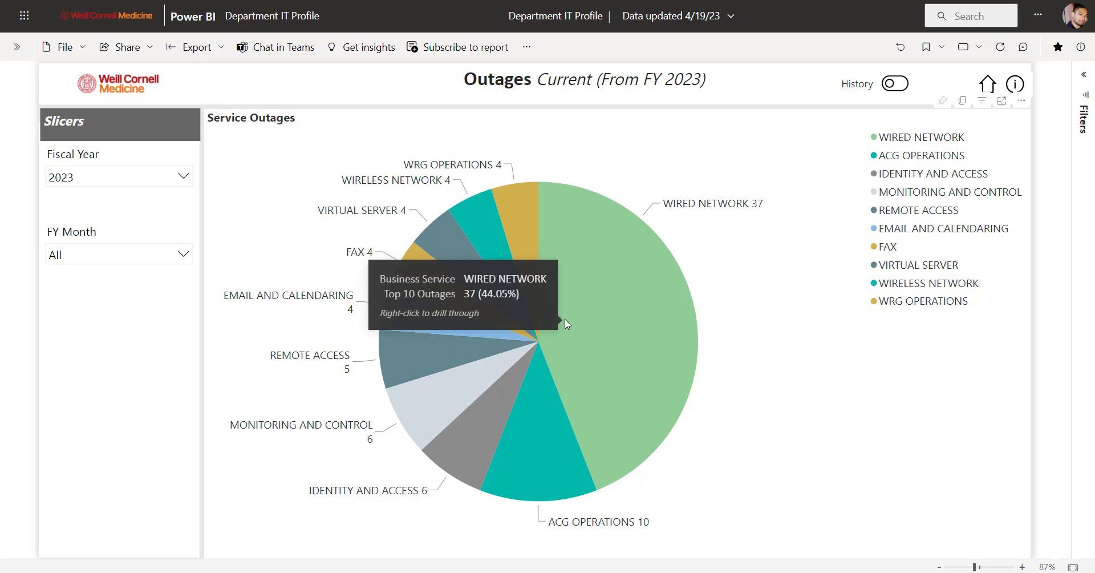
right_click(565, 321)
mouse_move(660, 415)
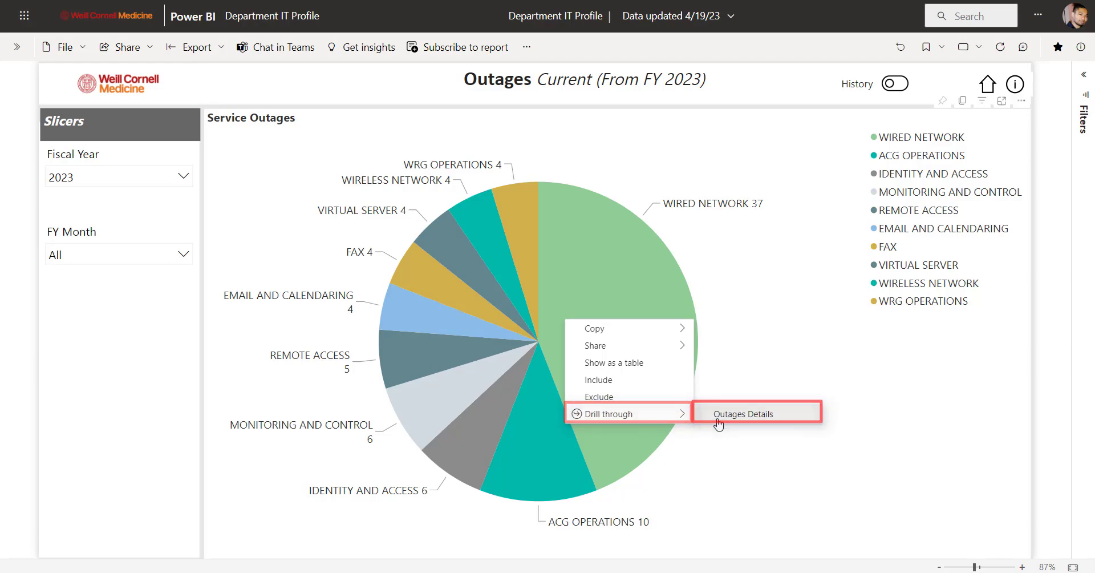
left_click(720, 418)
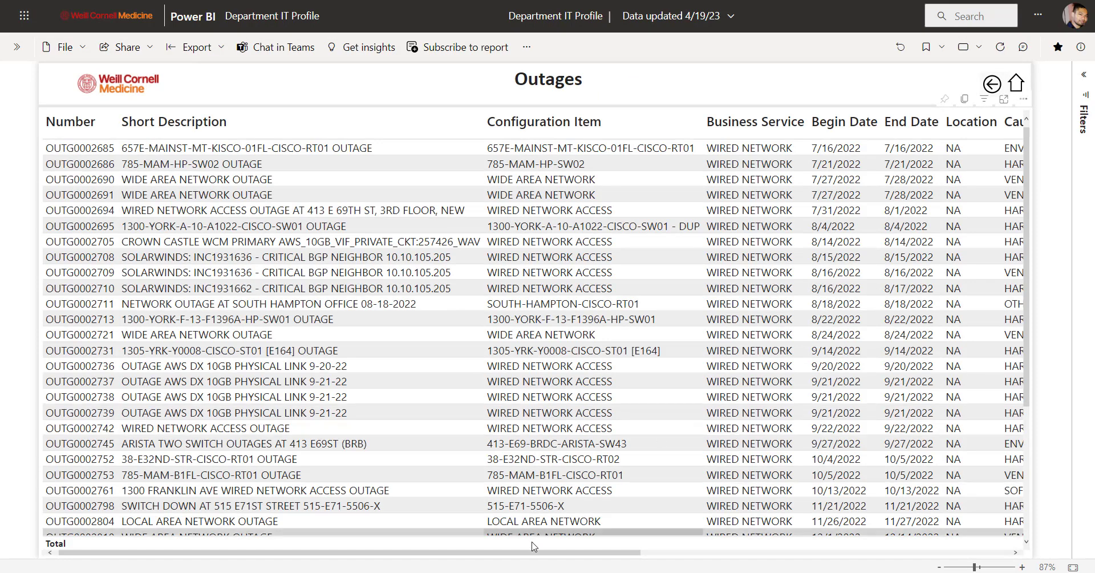
left_click_drag(563, 554, 955, 553)
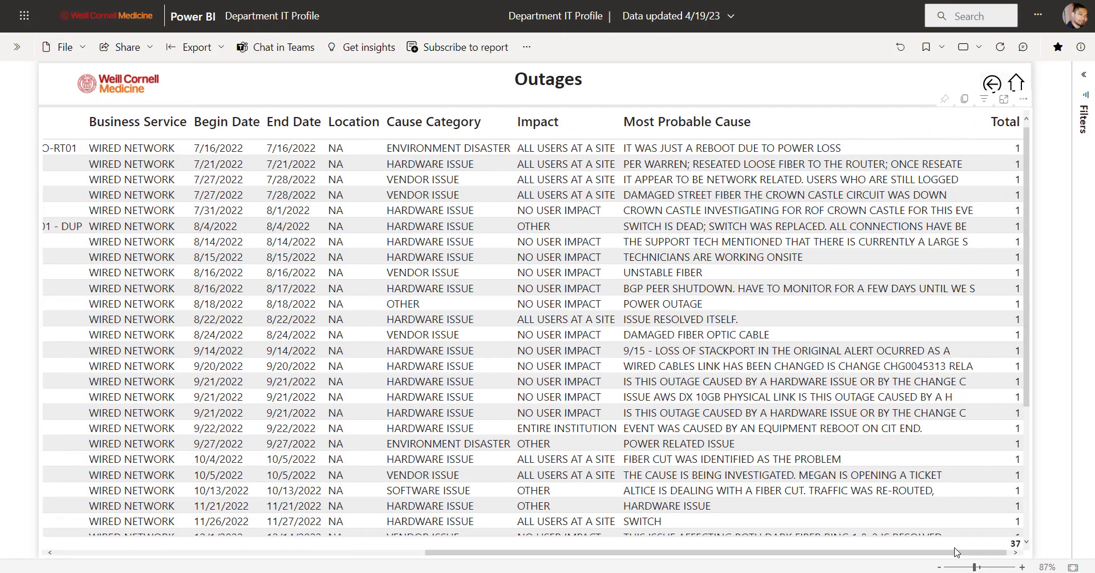
left_click(992, 83)
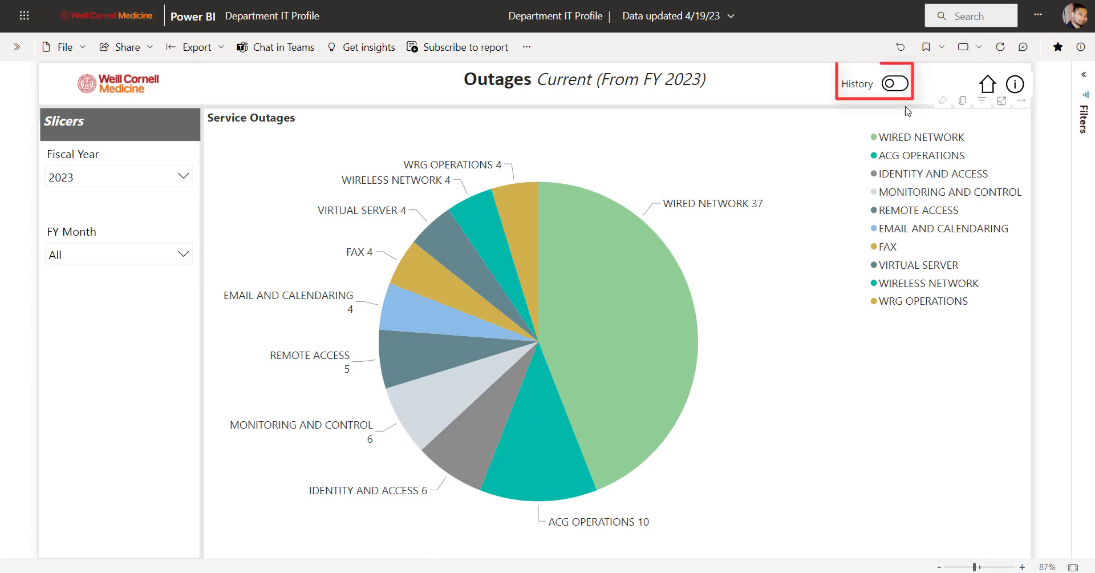
Look through the category table in the Outages page's History view and return to the Current view.
left_click(893, 90)
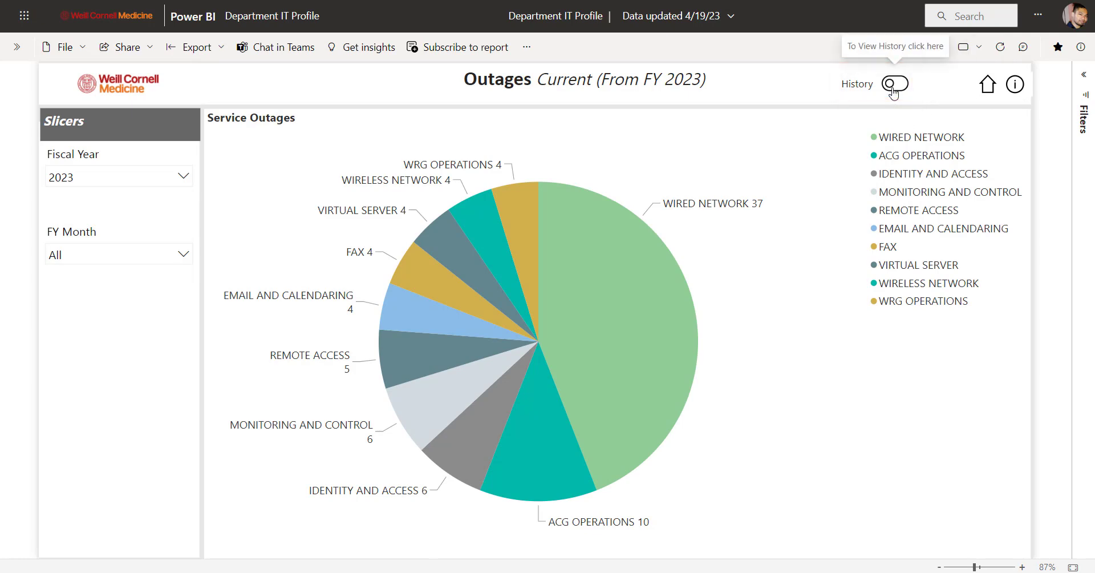
scroll(754, 242, "down", 10)
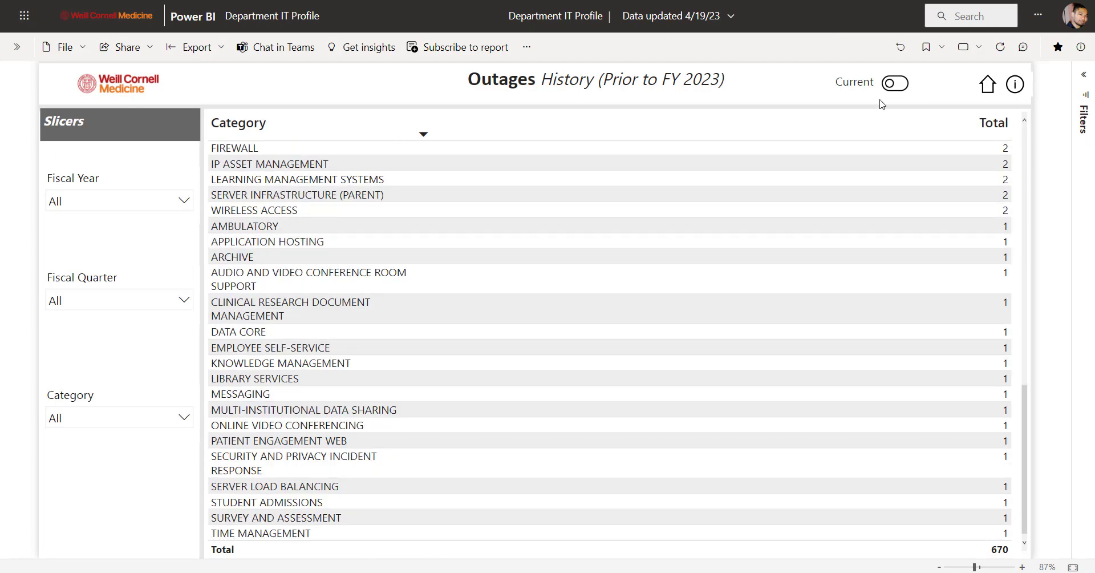
left_click(893, 90)
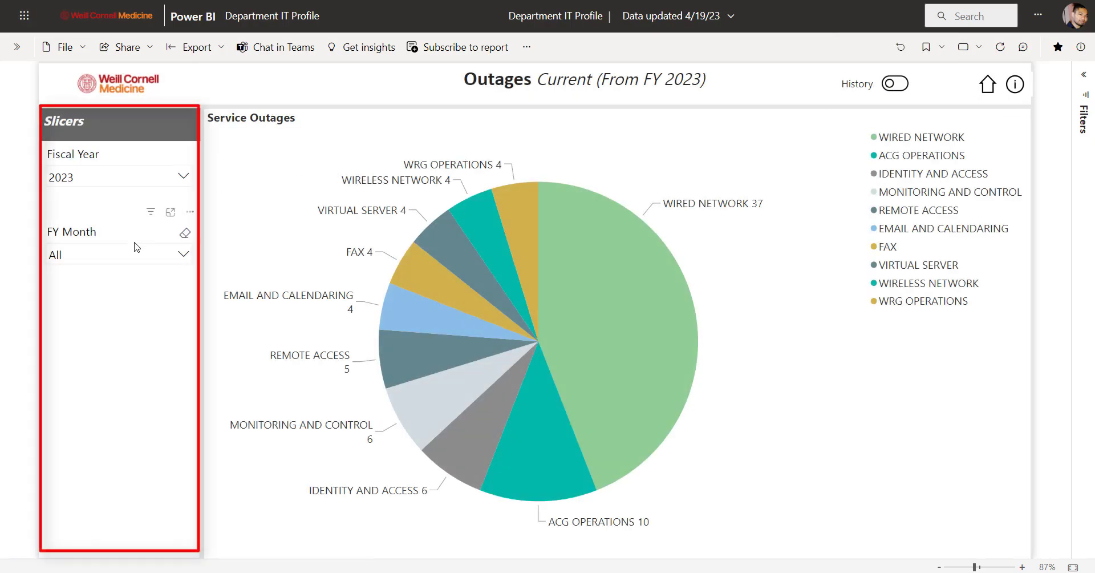
Look through the month options of the FY Month slicer on the Outages page.
left_click(122, 255)
scroll(77, 319, "down", 3)
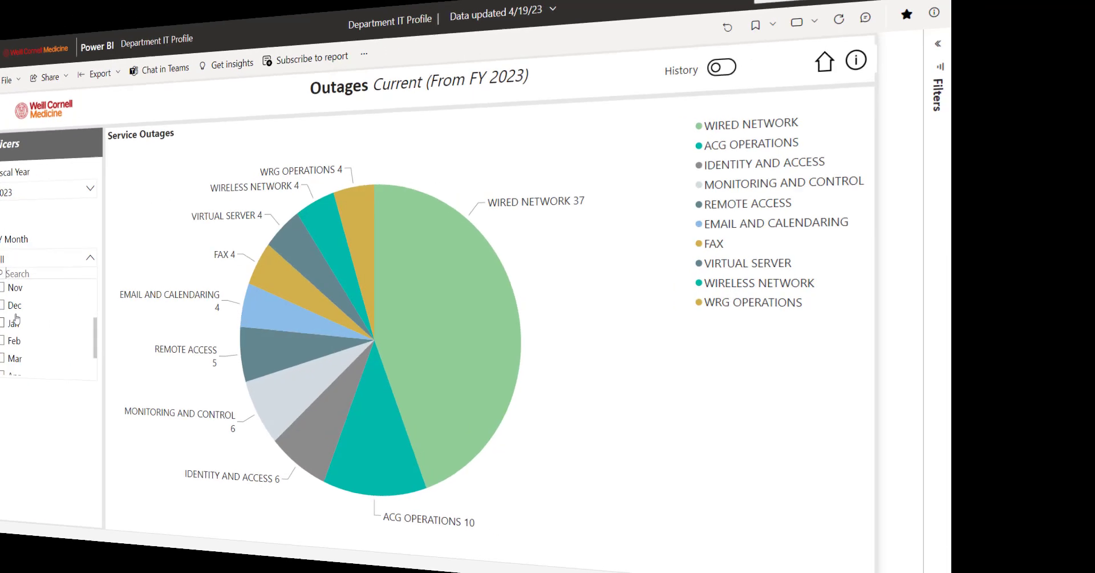